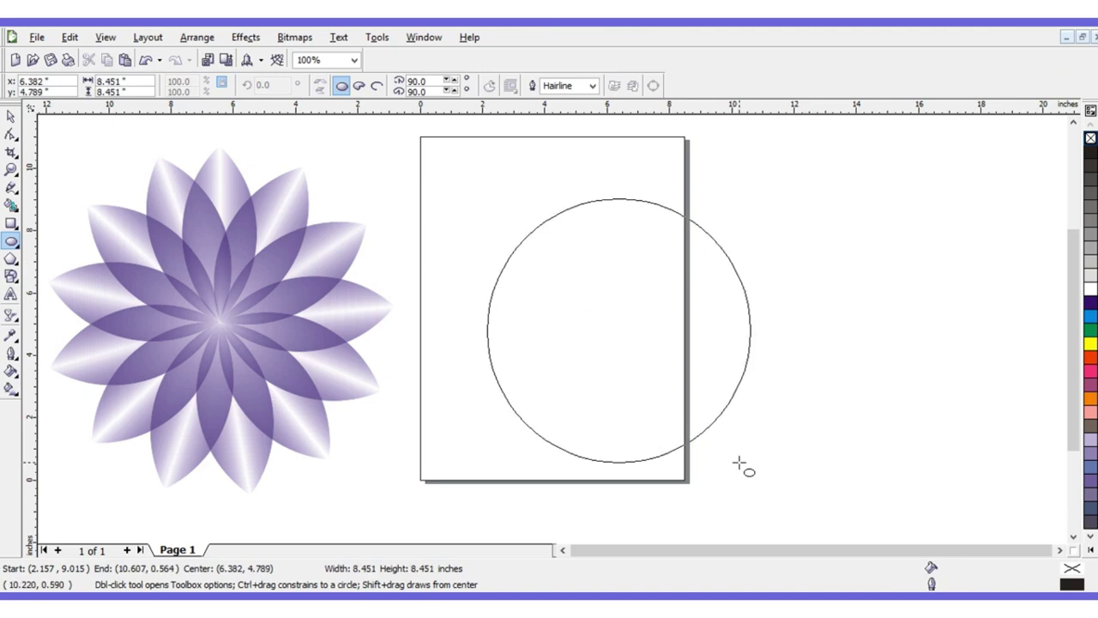
# Step: Draw a circle about 8.66 inches in diameter, extending past the right edge of the page
pyautogui.moveTo(739, 464); pyautogui.dragTo(743, 469)
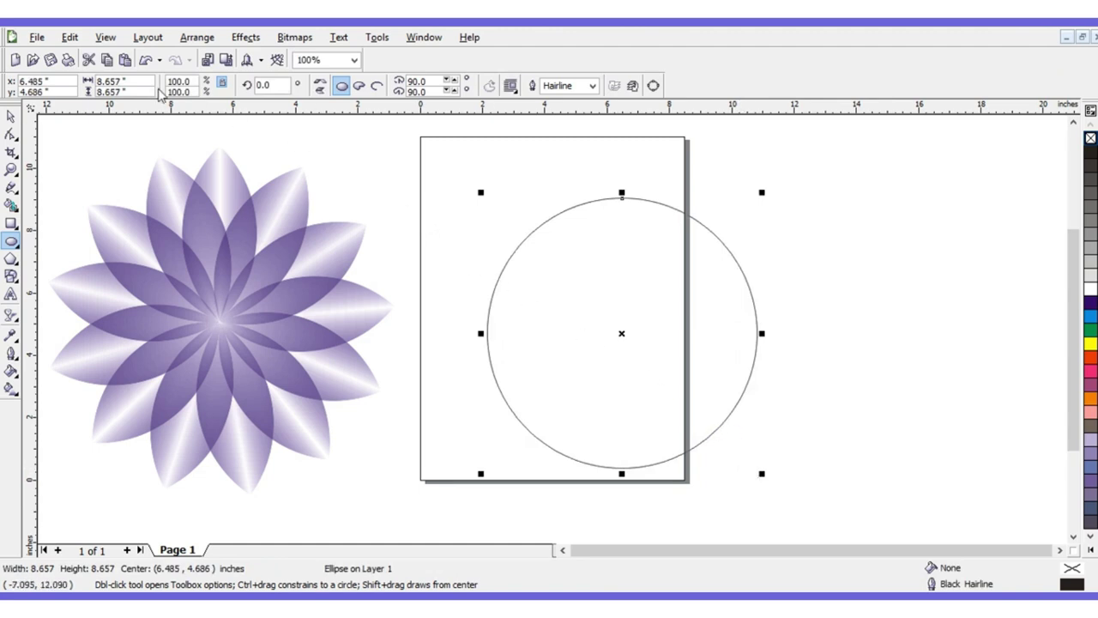
pyautogui.moveTo(138, 79); pyautogui.dragTo(97, 94)
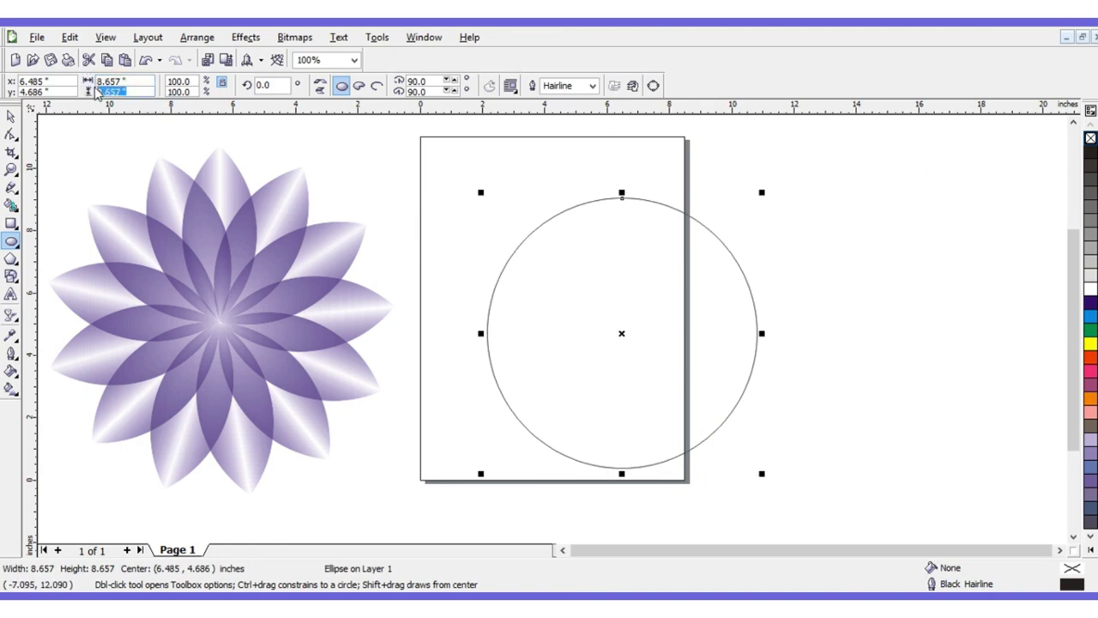
pyautogui.click(11, 116)
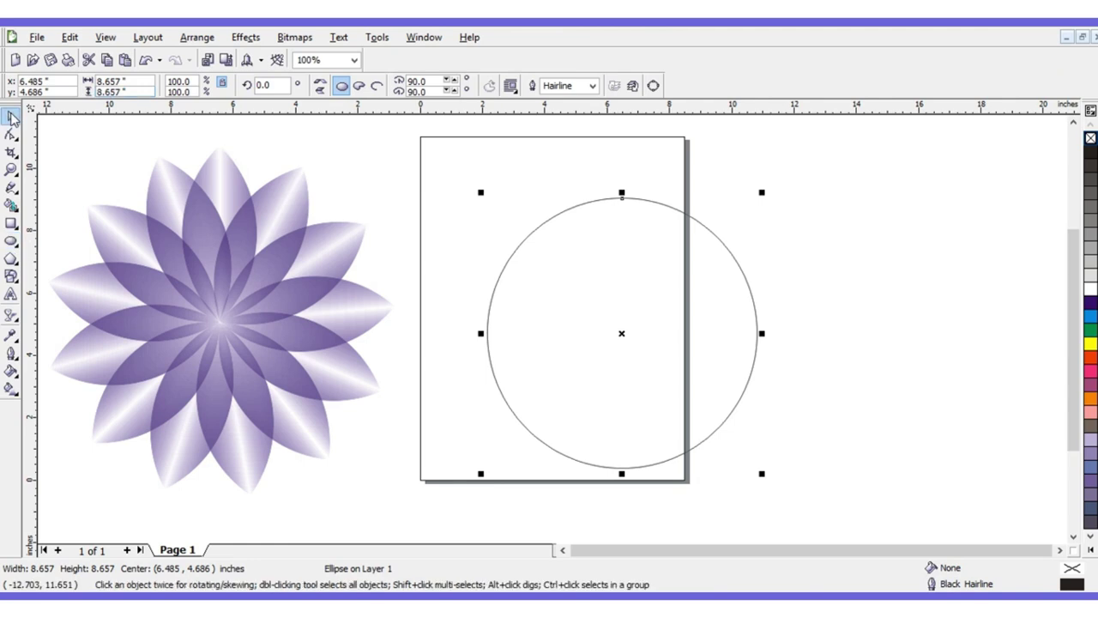
# Step: Copy the circle, paste a duplicate, and shift it horizontally to the right so the two circles overlap in a petal shape
pyautogui.rightClick(552, 278)
pyautogui.click(600, 364)
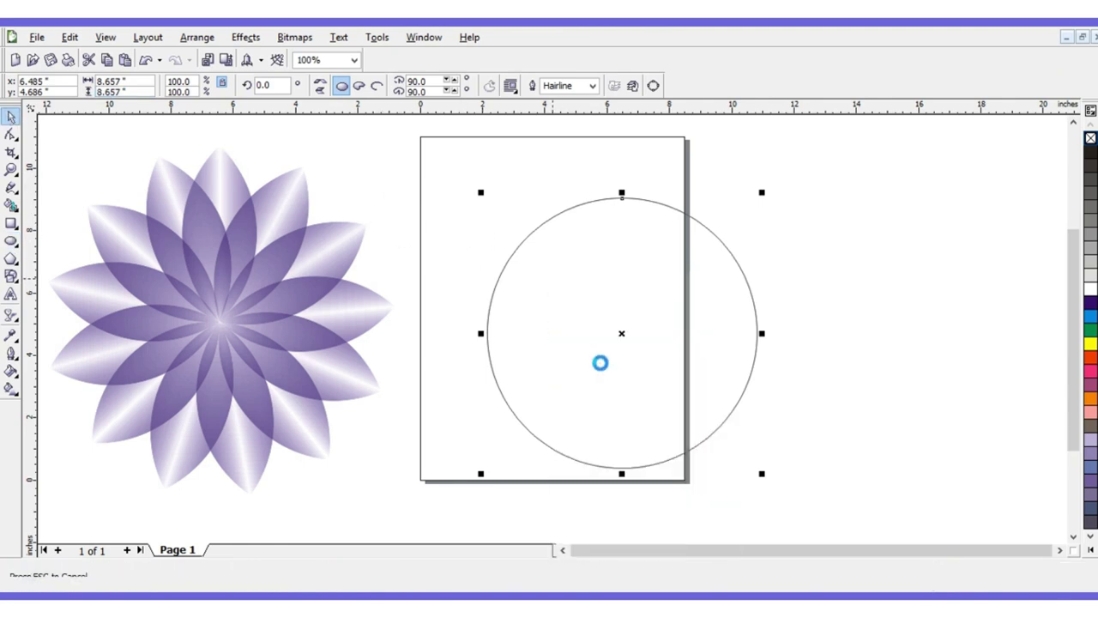
pyautogui.rightClick(549, 267)
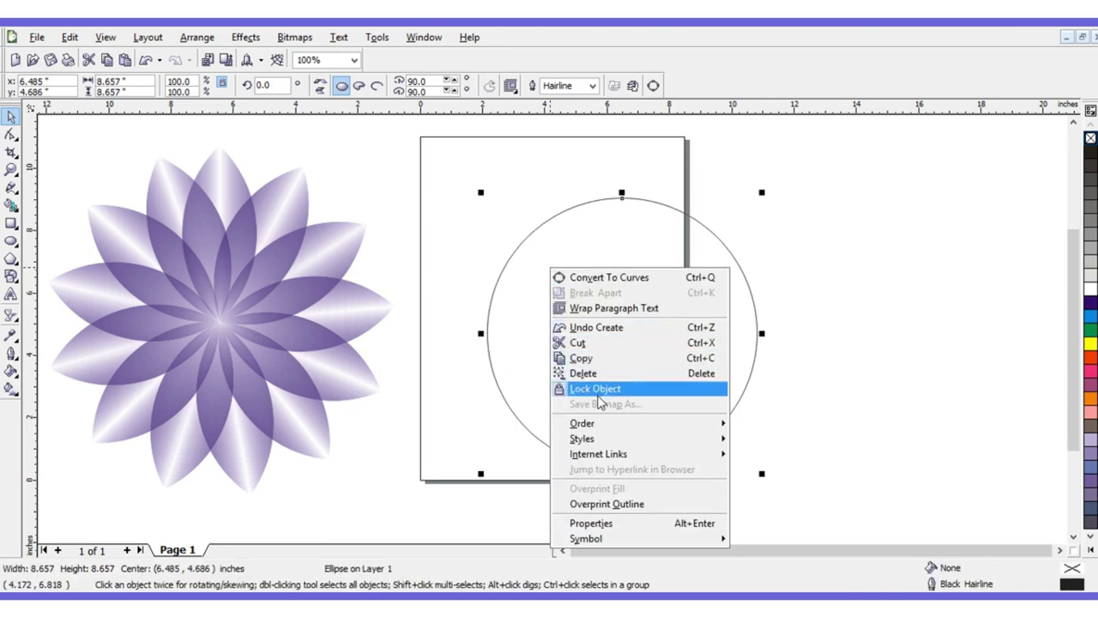
pyautogui.click(849, 300)
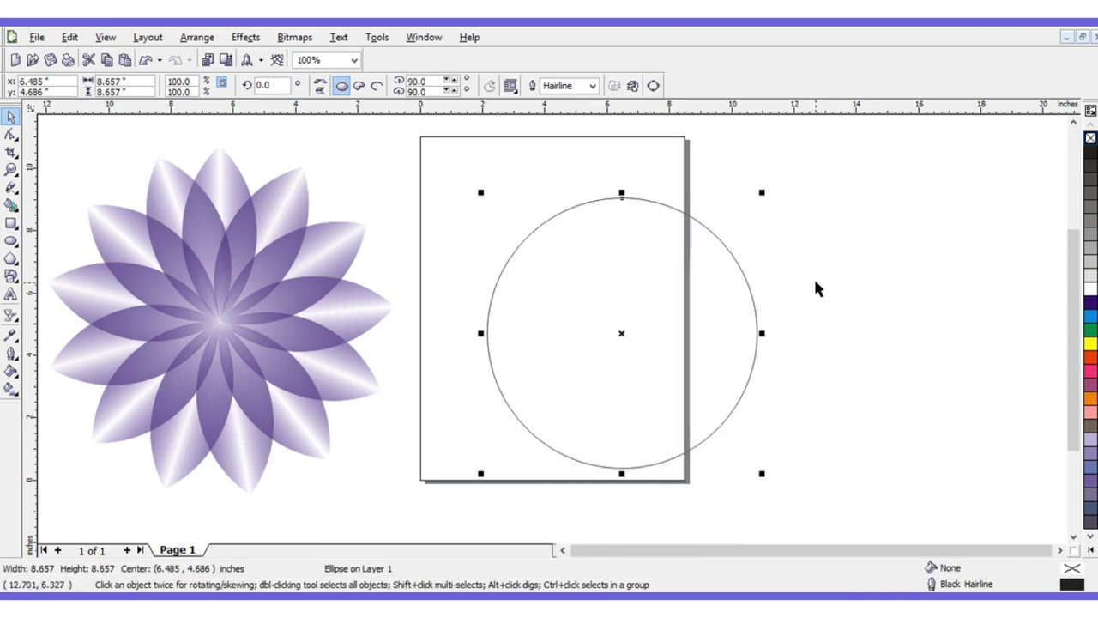
pyautogui.click(815, 284)
pyautogui.rightClick(823, 234)
pyautogui.click(847, 321)
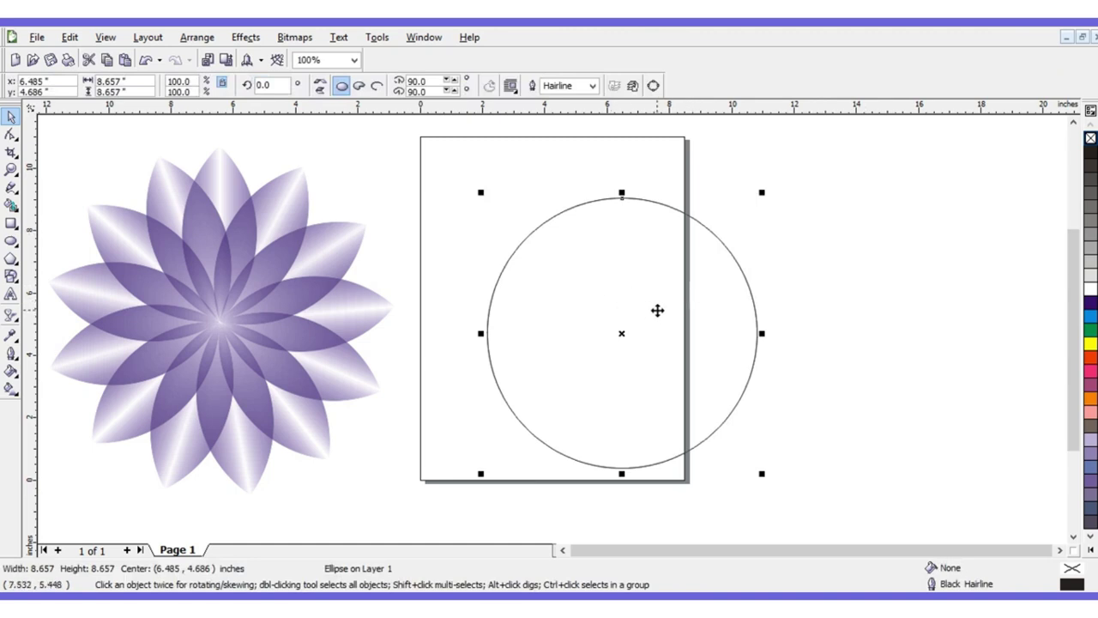
pyautogui.moveTo(657, 310); pyautogui.dragTo(725, 310)
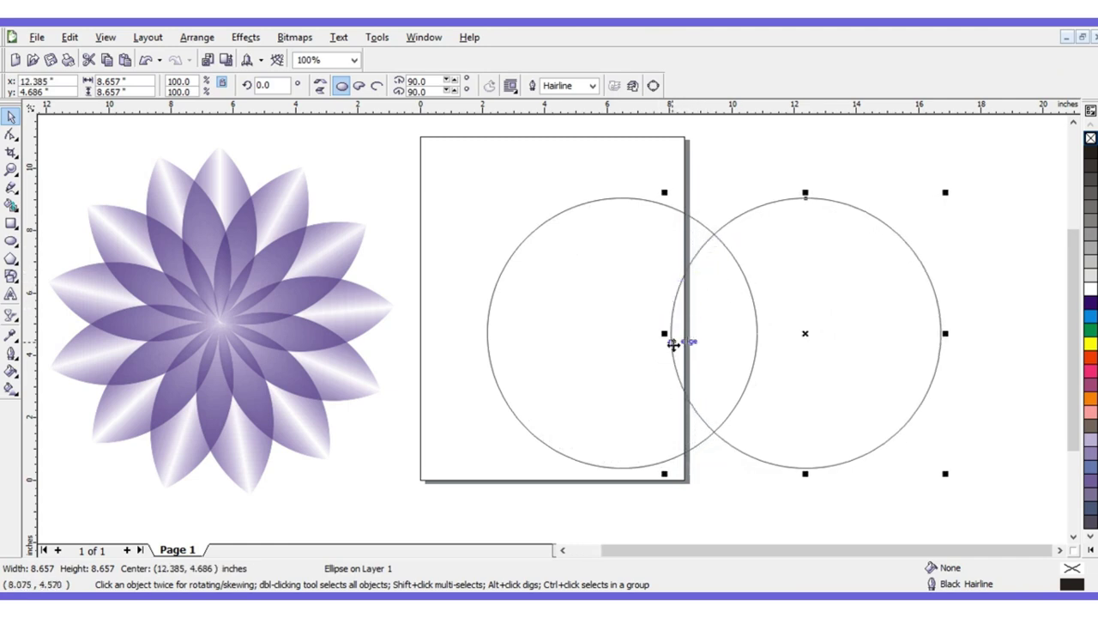
# Step: Select both circles and create a Desert Blue petal from their overlapping region with the Smart Fill tool
pyautogui.click(488, 146)
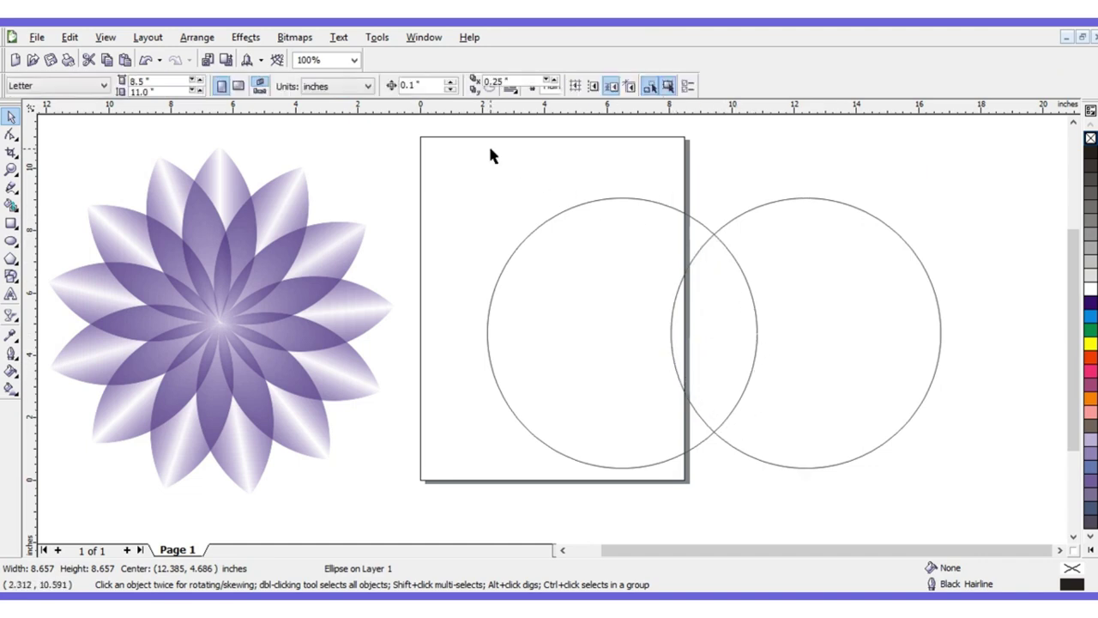
pyautogui.moveTo(437, 150); pyautogui.dragTo(963, 484)
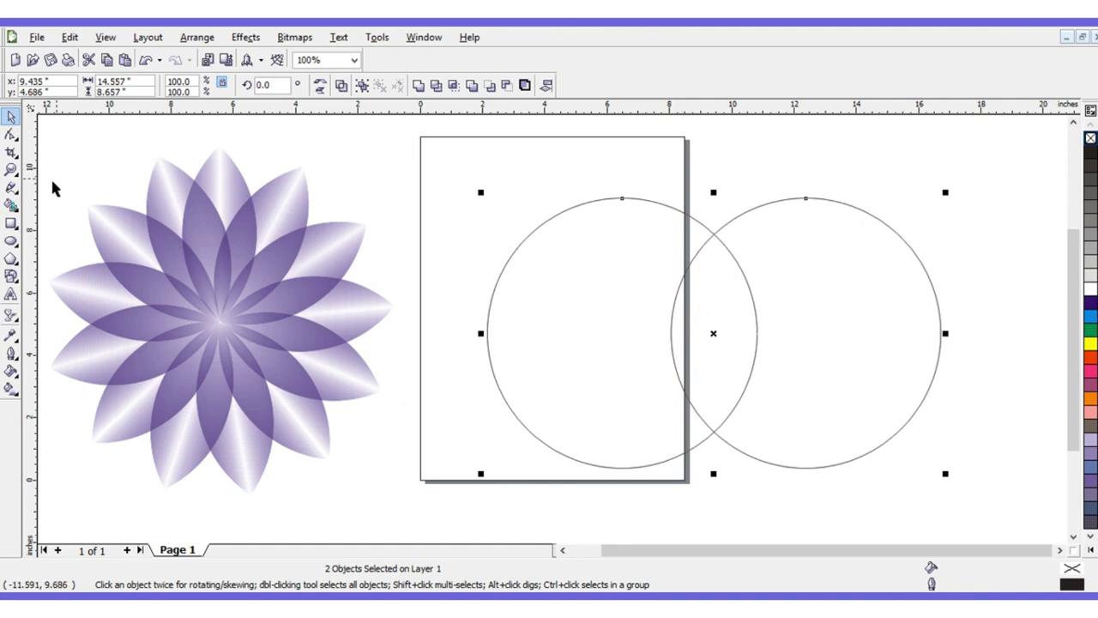
pyautogui.click(11, 205)
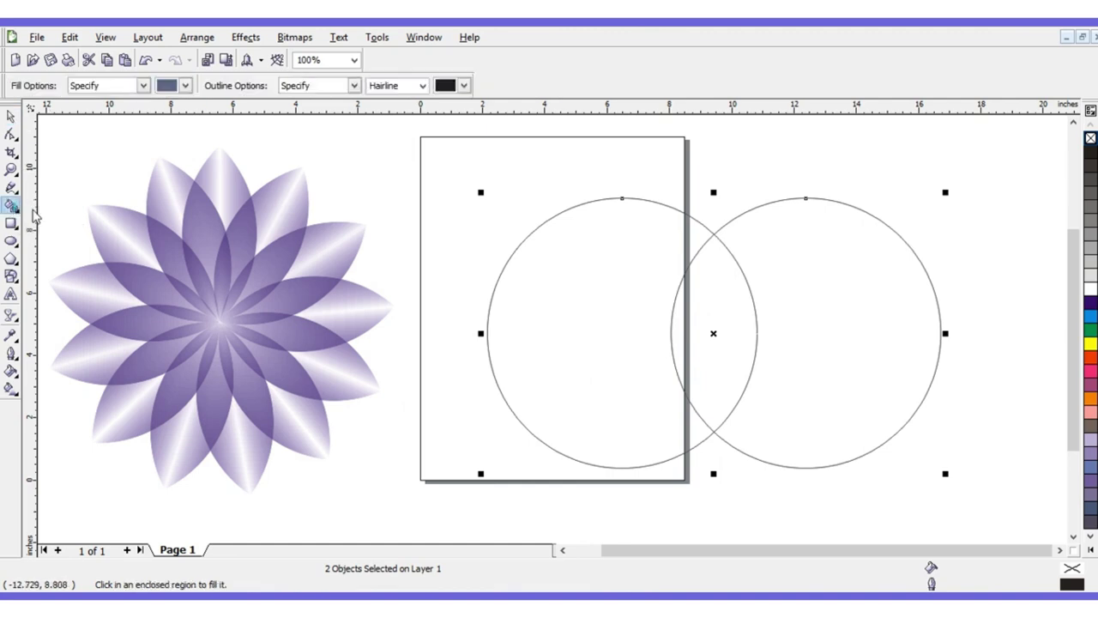
pyautogui.click(715, 296)
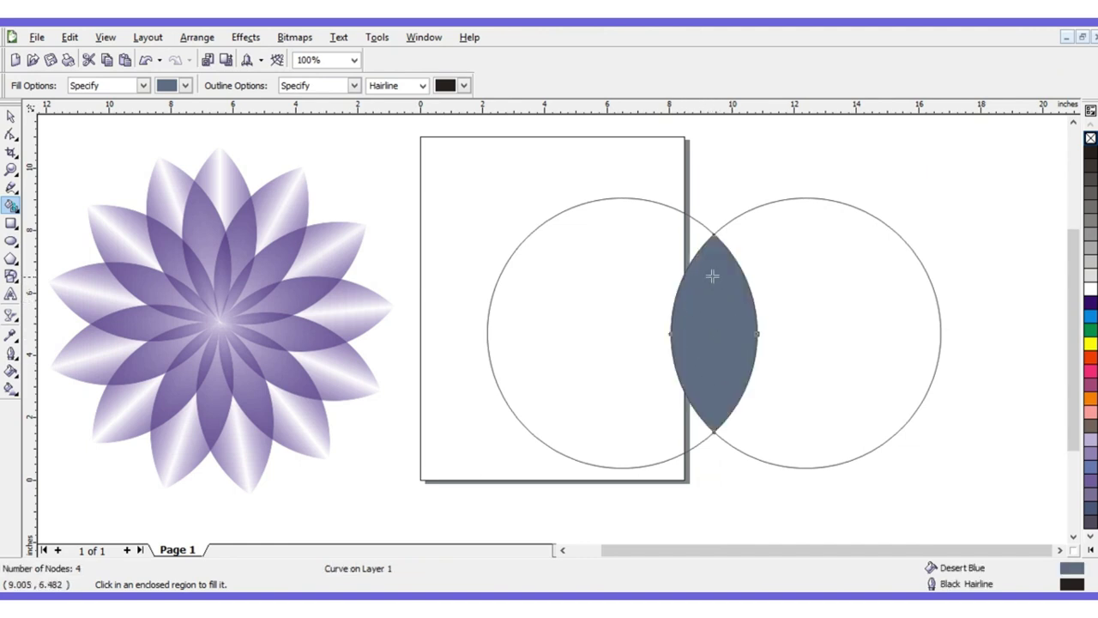
pyautogui.click(11, 116)
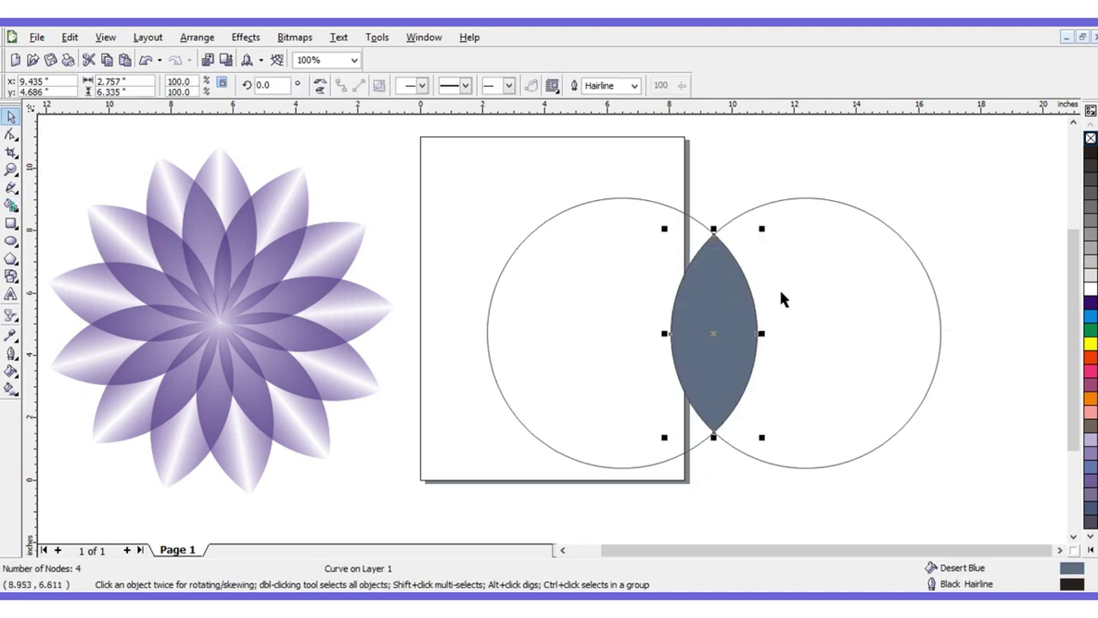
# Step: Delete both construction circles and move the filled petal into the empty area right of the page
pyautogui.click(858, 249)
pyautogui.rightClick(863, 277)
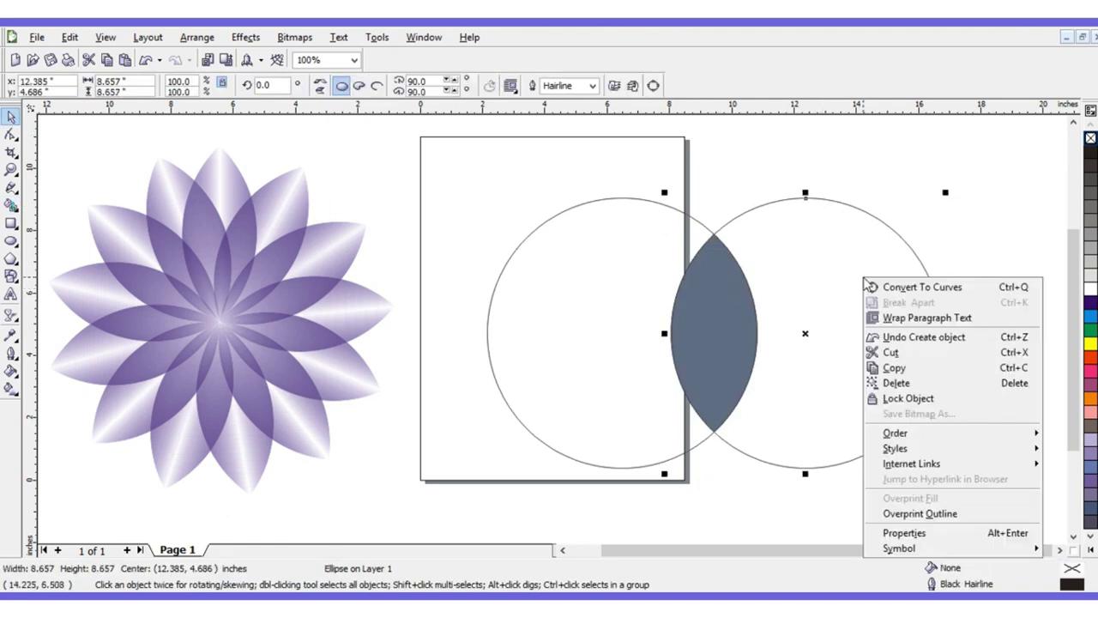
pyautogui.click(871, 383)
pyautogui.click(686, 327)
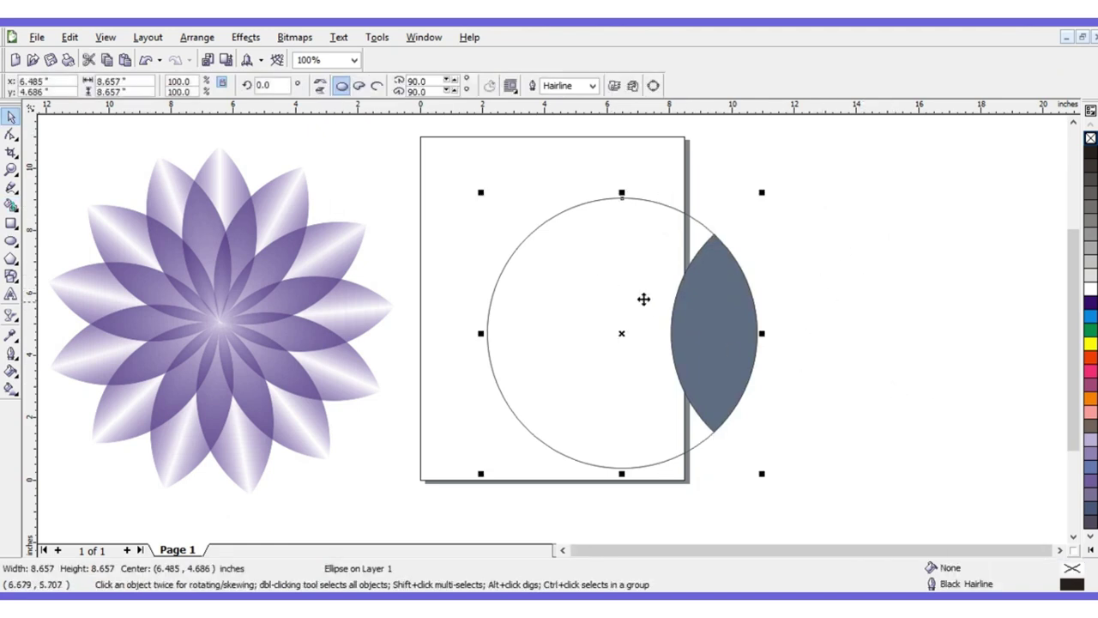
pyautogui.rightClick(576, 256)
pyautogui.click(626, 364)
pyautogui.moveTo(703, 343); pyautogui.dragTo(794, 317)
pyautogui.click(892, 334)
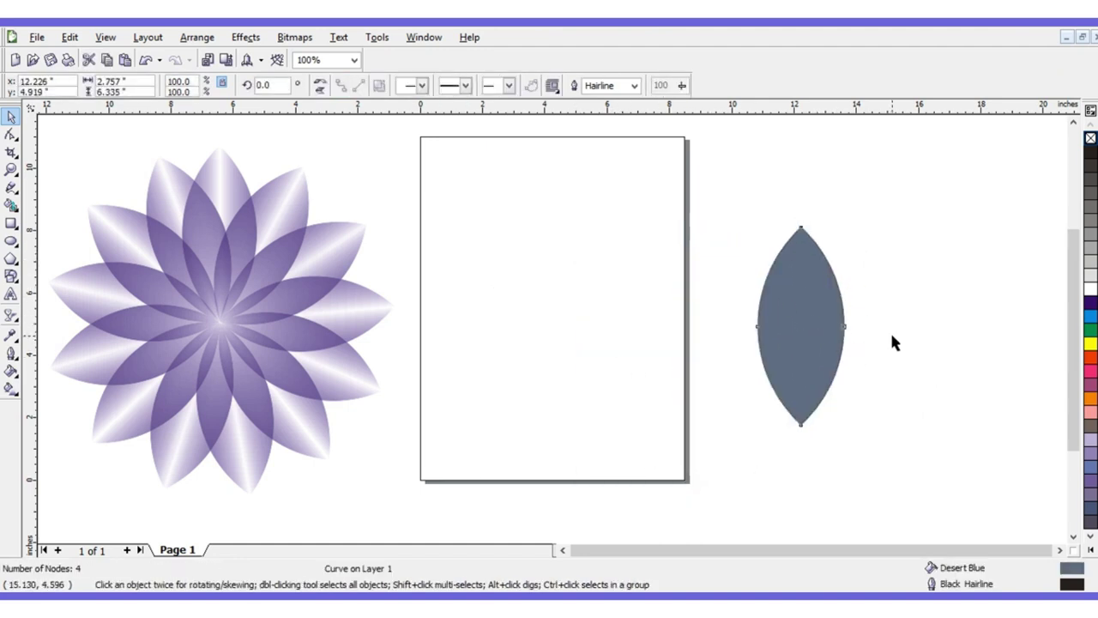
# Step: Recolor the petal's fill to Blue and set its outline width to None
pyautogui.click(813, 297)
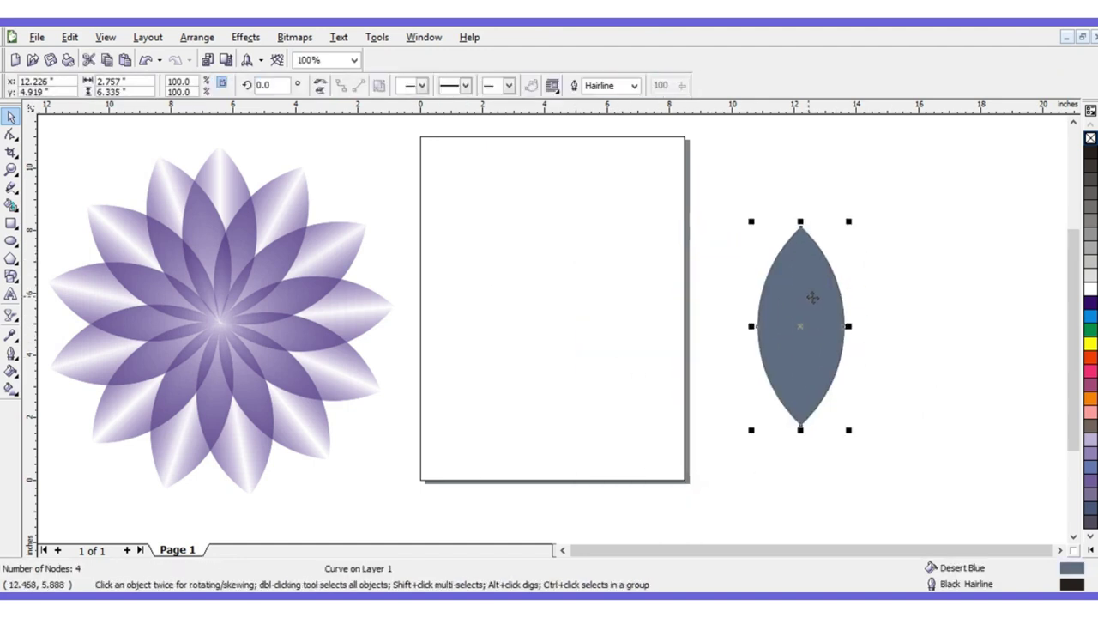
pyautogui.click(1090, 304)
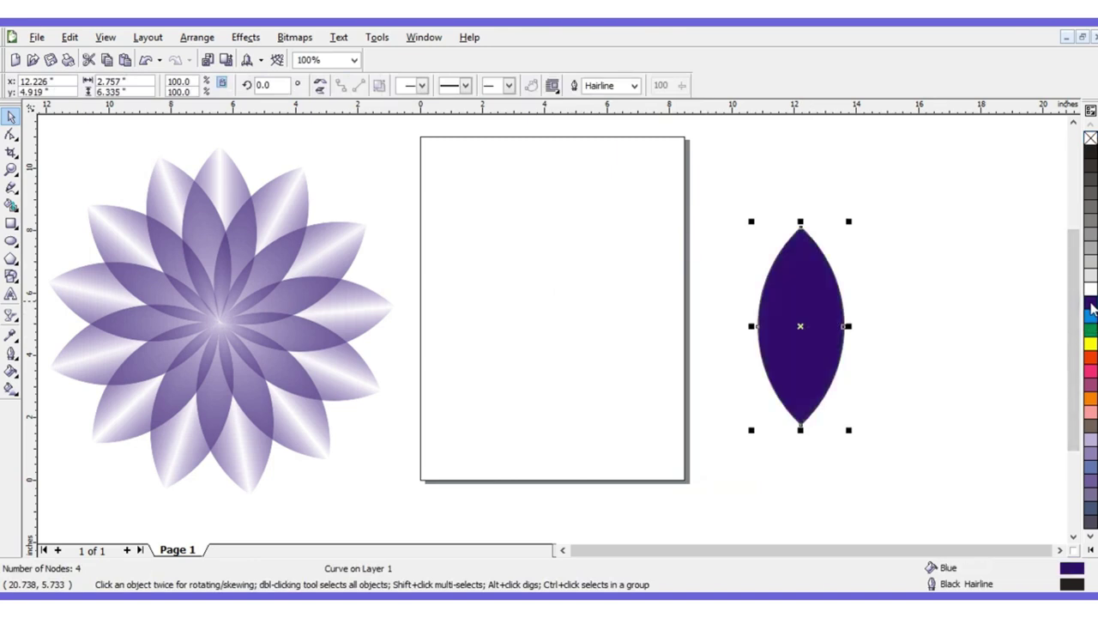
pyautogui.click(817, 217)
pyautogui.click(796, 252)
pyautogui.click(634, 86)
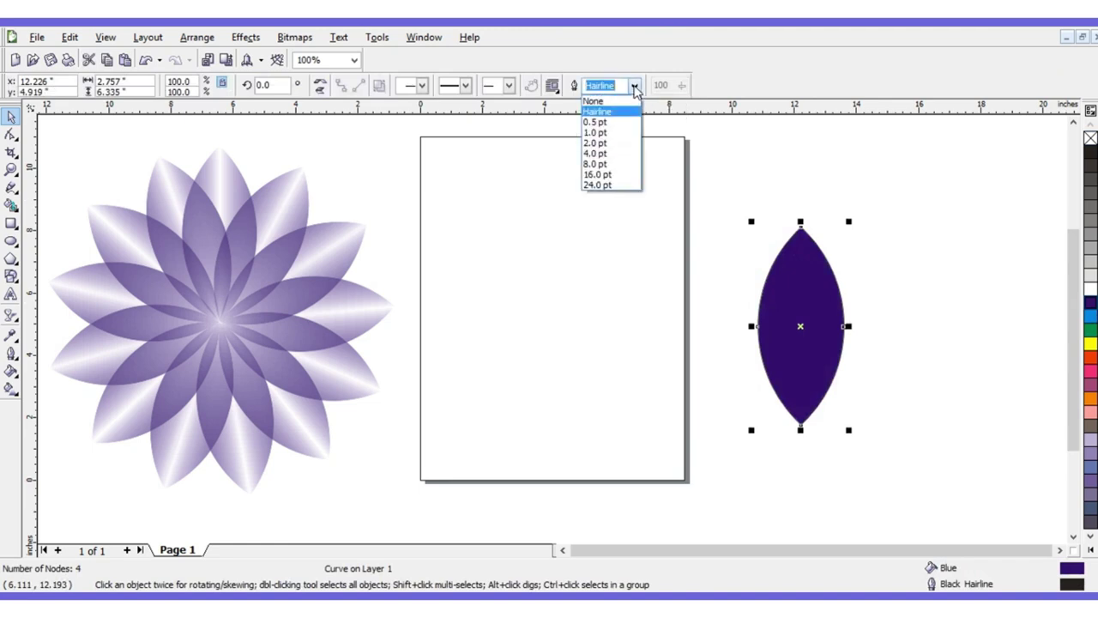
pyautogui.click(598, 102)
pyautogui.click(729, 184)
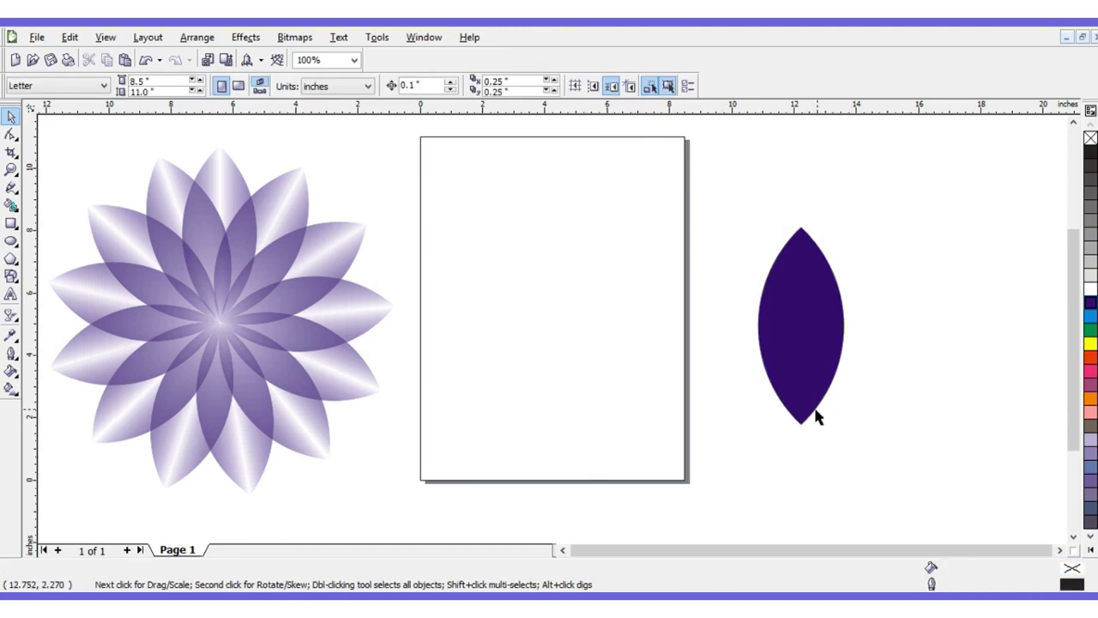
# Step: Apply a horizontal linear transparency to the petal, fading from its left edge to fully transparent near its vertical centerline
pyautogui.click(801, 358)
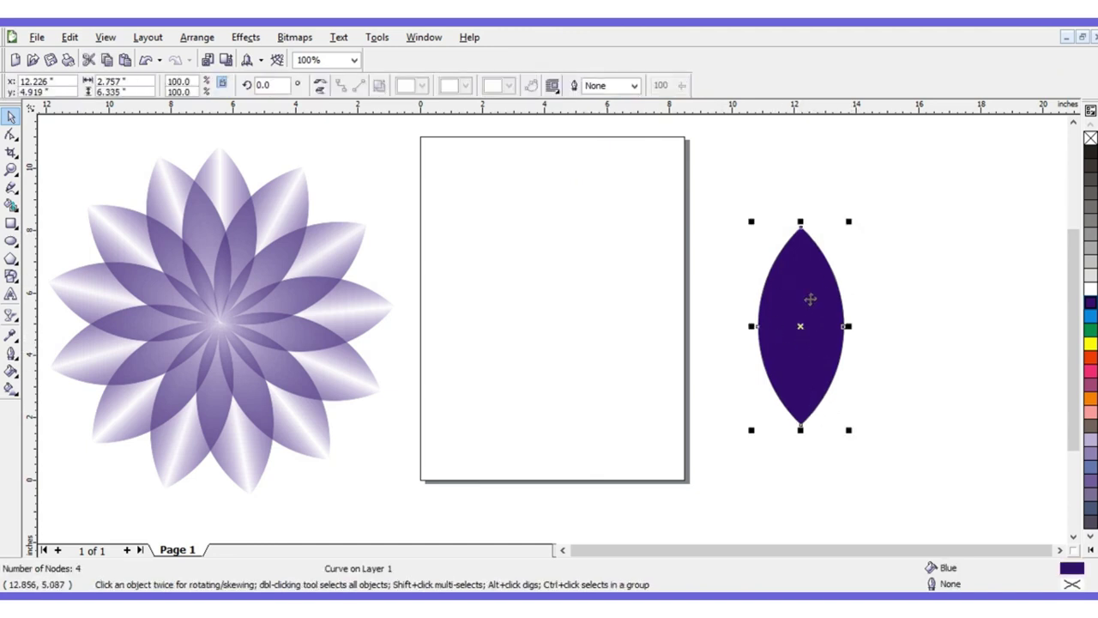
pyautogui.click(13, 317)
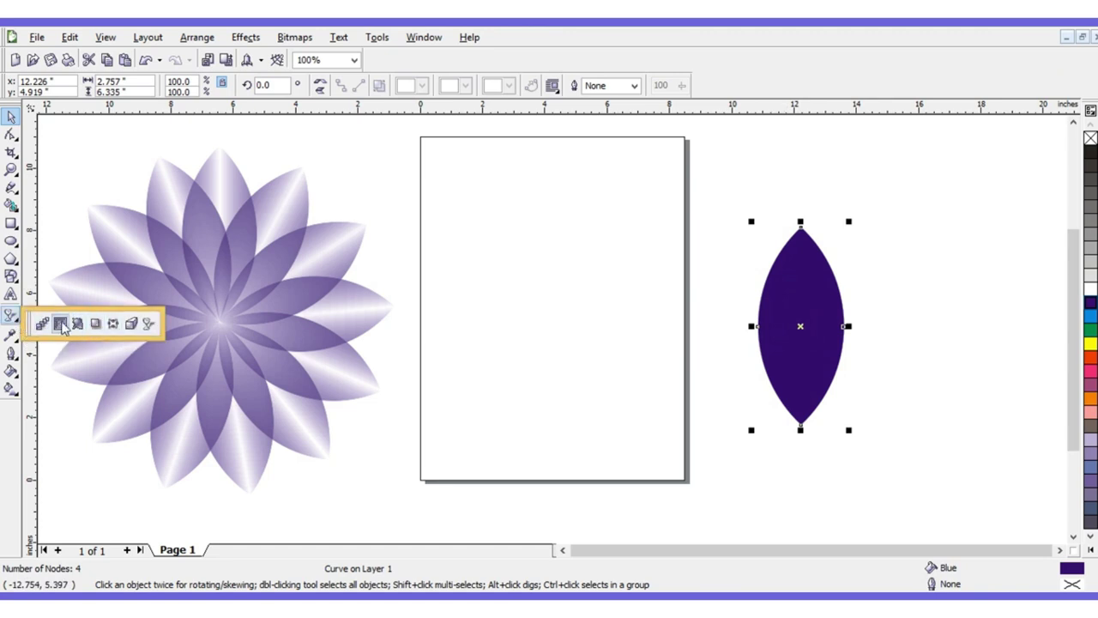
pyautogui.click(13, 318)
pyautogui.click(13, 318)
pyautogui.click(149, 324)
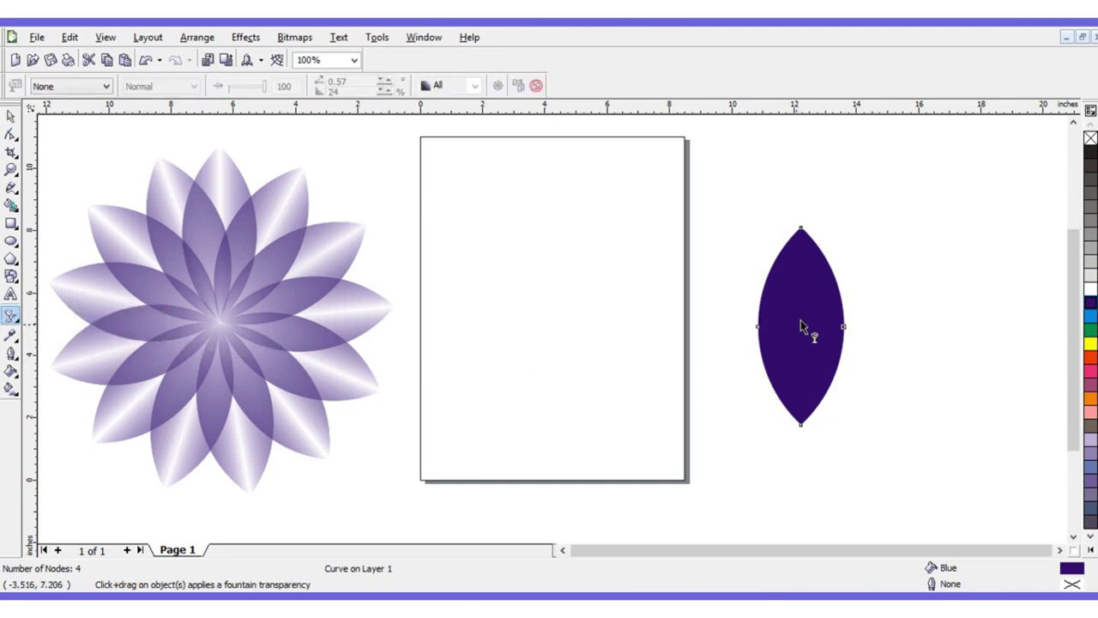
pyautogui.moveTo(711, 326); pyautogui.dragTo(791, 326)
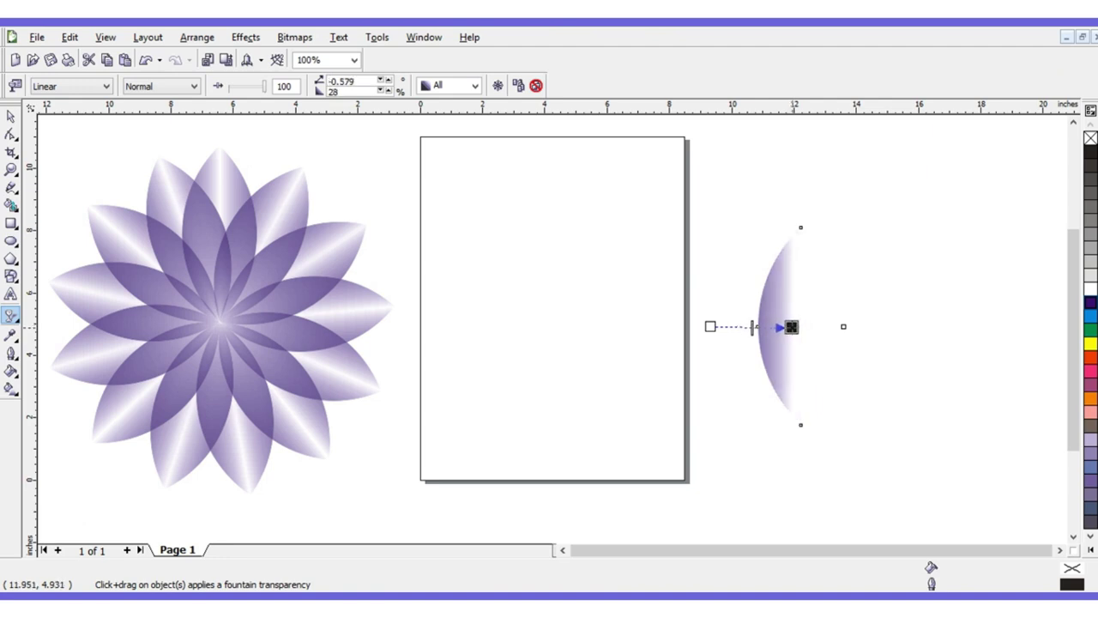
pyautogui.click(11, 115)
# Step: Copy and paste the faded half petal in place, then mirror the duplicate horizontally to complete the petal
pyautogui.rightClick(773, 313)
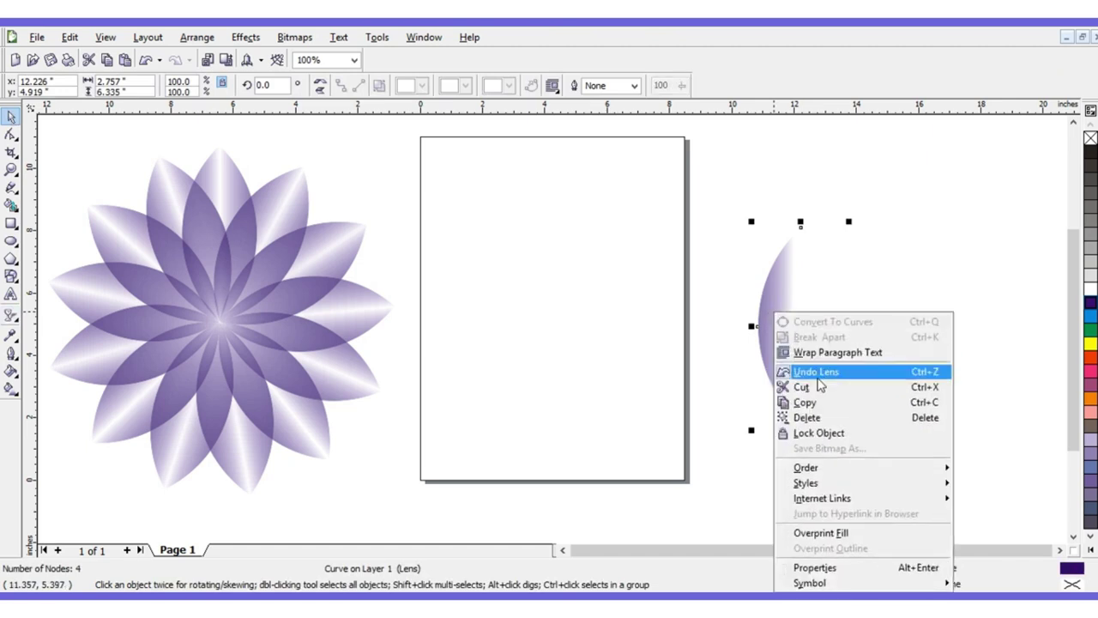
pyautogui.click(809, 400)
pyautogui.rightClick(777, 304)
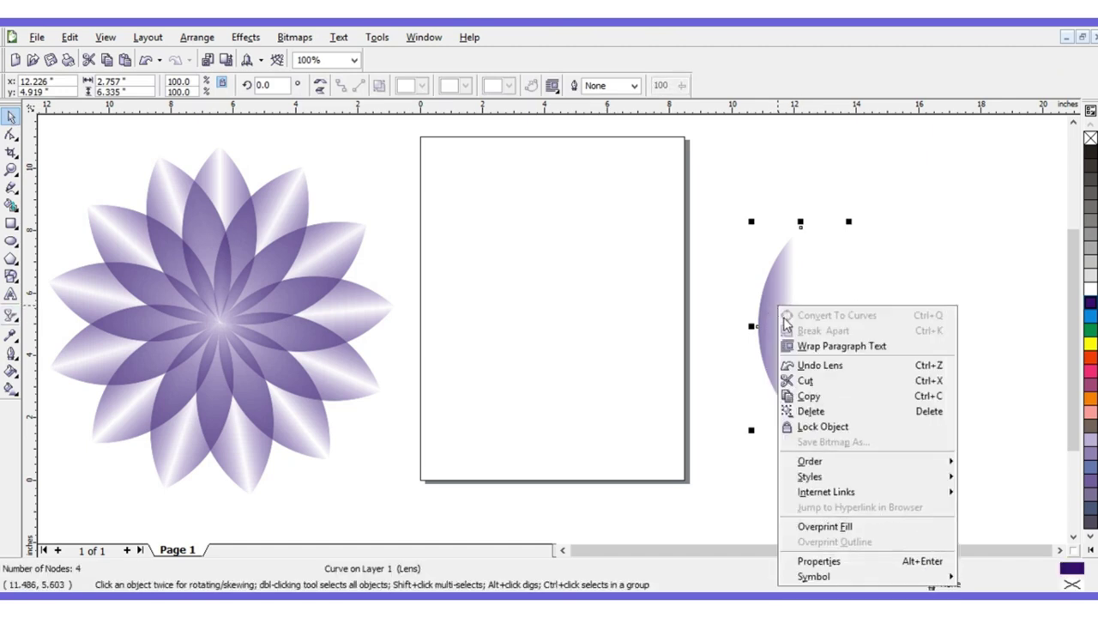
pyautogui.click(764, 466)
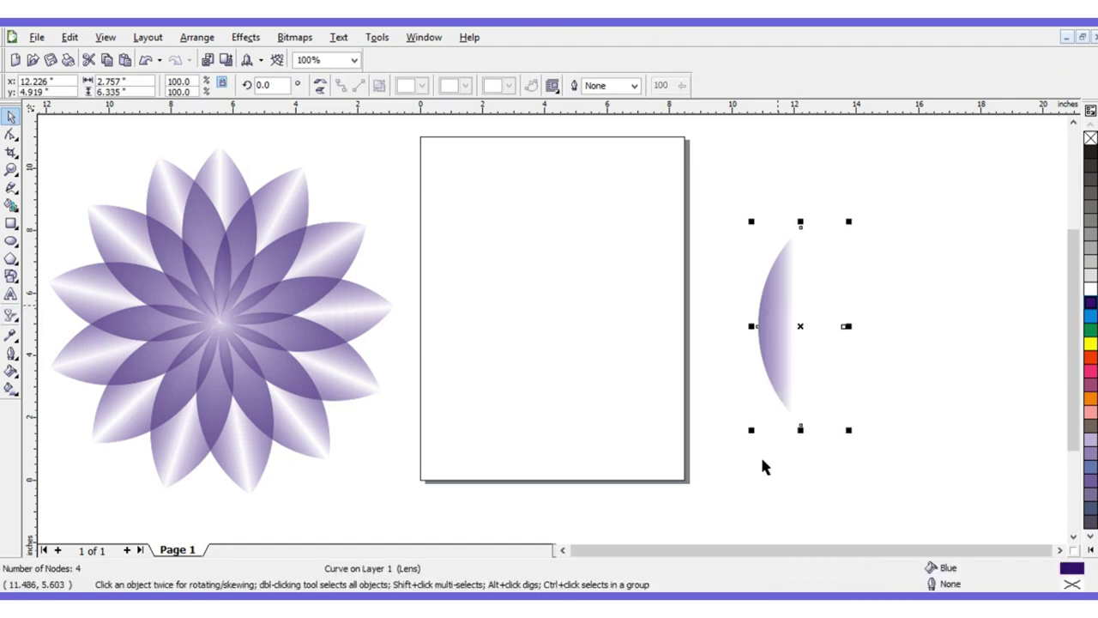
pyautogui.click(749, 478)
pyautogui.rightClick(749, 477)
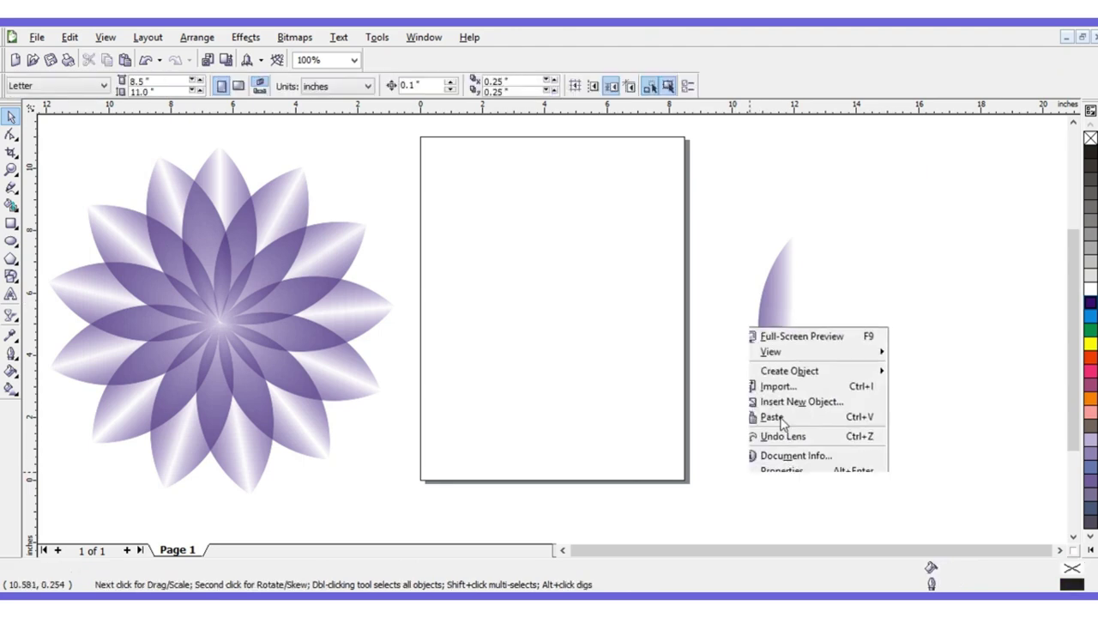
pyautogui.click(780, 408)
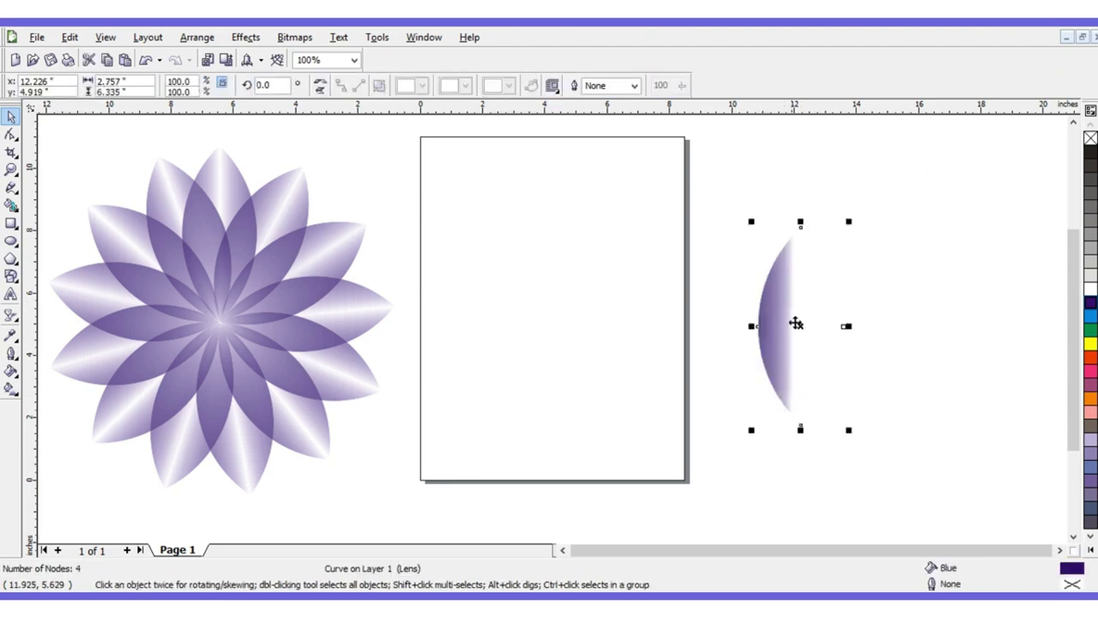
pyautogui.click(324, 87)
pyautogui.click(716, 206)
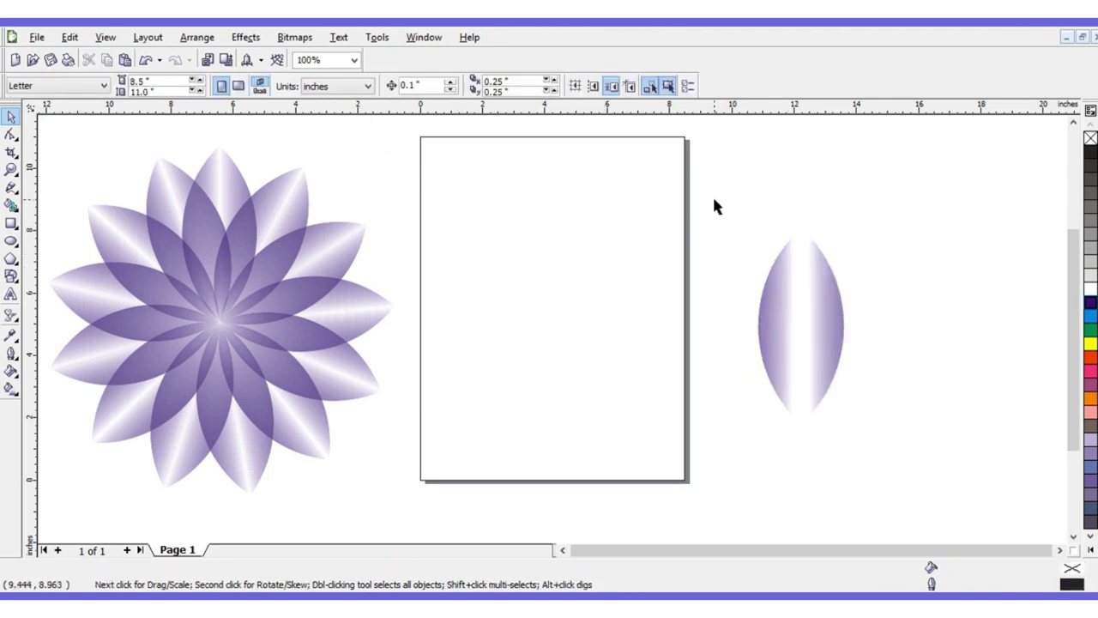
# Step: Move both petal halves together onto the page's upper middle area and group them
pyautogui.moveTo(723, 189); pyautogui.dragTo(901, 447)
pyautogui.moveTo(833, 351); pyautogui.dragTo(594, 282)
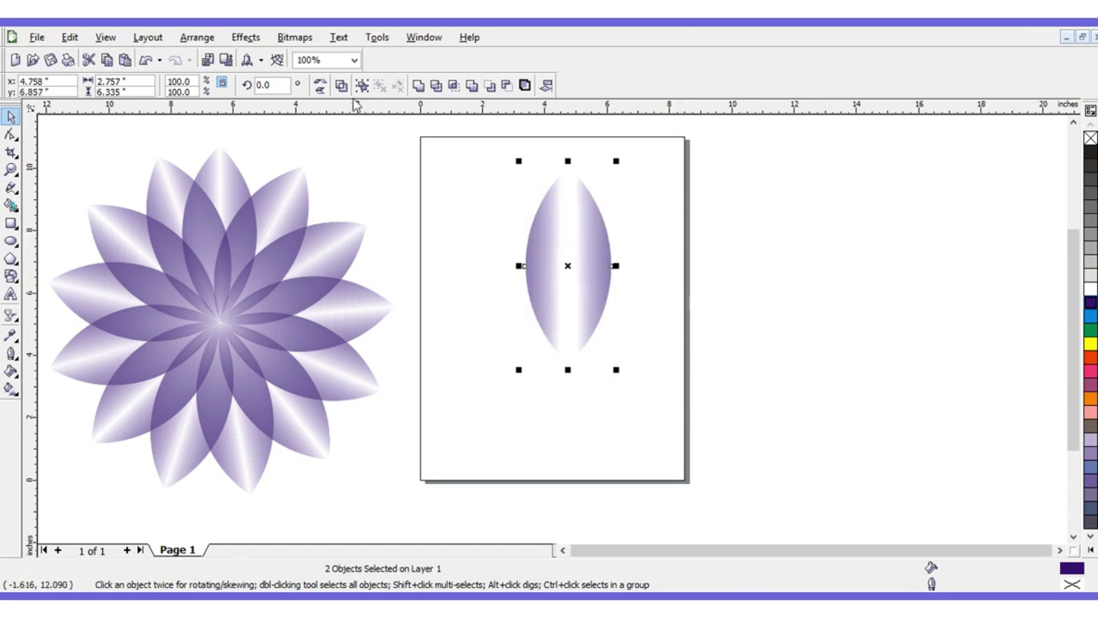
pyautogui.click(196, 38)
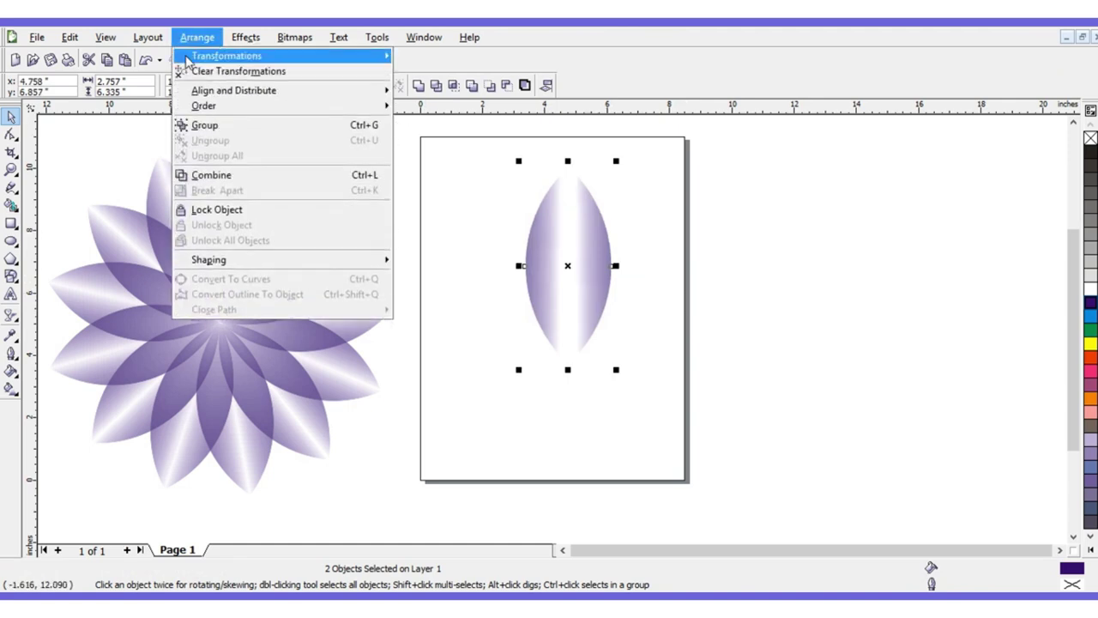
pyautogui.click(220, 132)
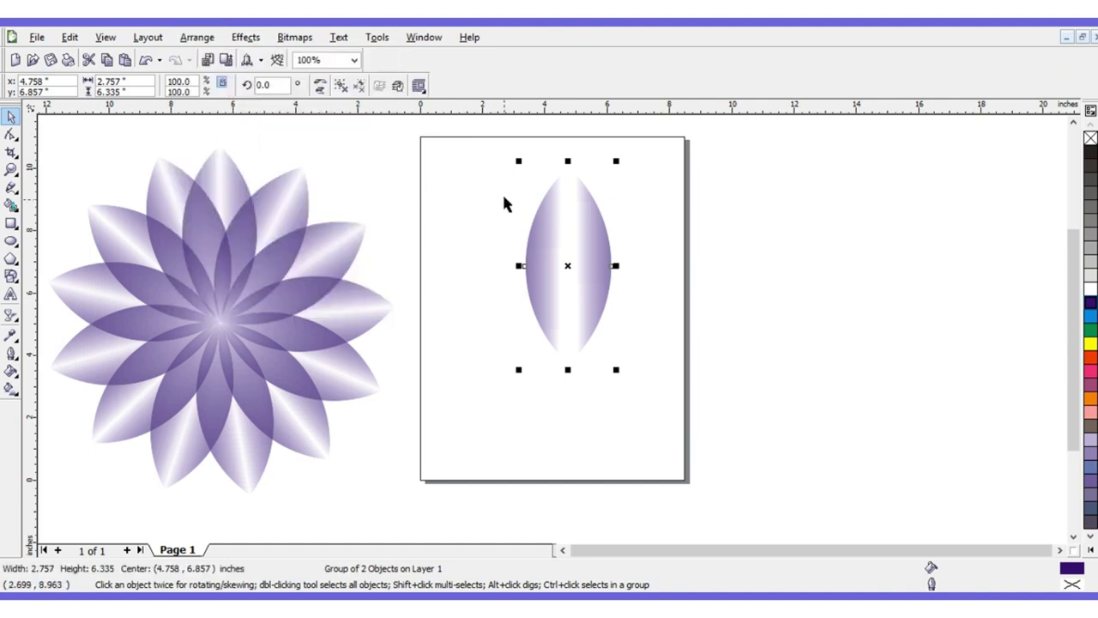
# Step: Move the grouped petal's rotation center to its lower tip and create a copy rotated clockwise to about 335.5 degrees
pyautogui.click(466, 206)
pyautogui.click(551, 244)
pyautogui.click(570, 257)
pyautogui.moveTo(568, 266); pyautogui.dragTo(568, 364)
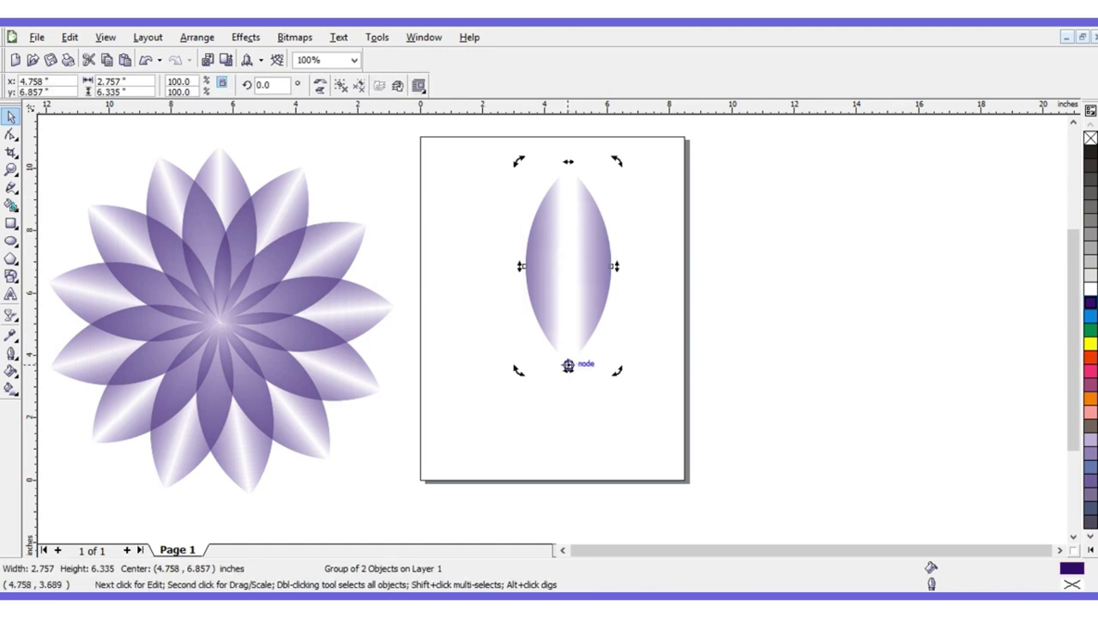
pyautogui.moveTo(568, 365); pyautogui.dragTo(567, 366)
pyautogui.moveTo(615, 162); pyautogui.dragTo(695, 202)
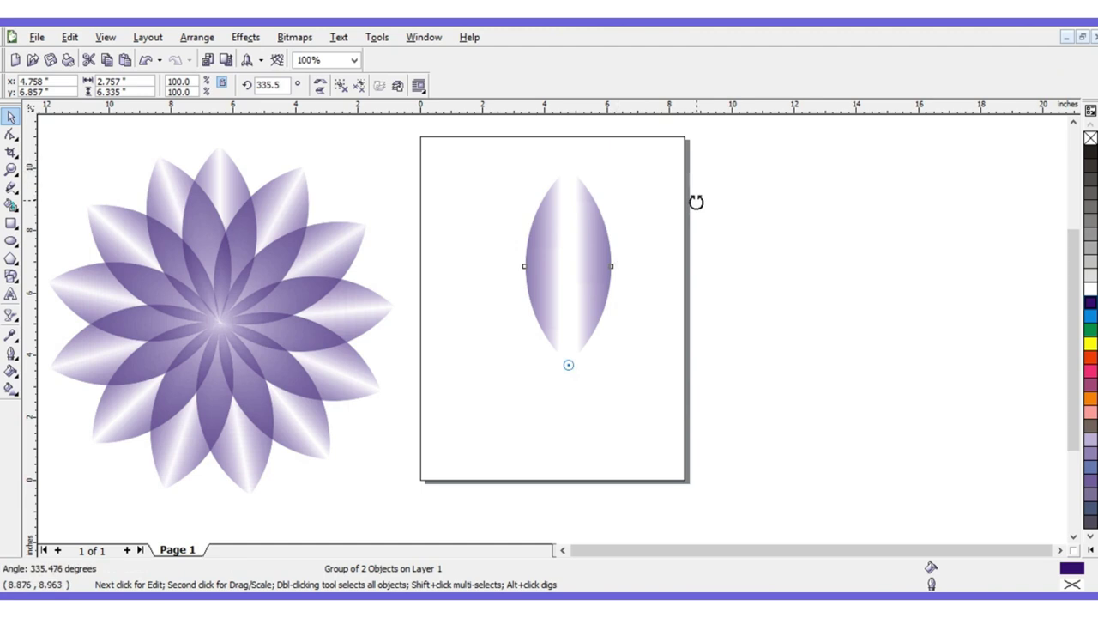
pyautogui.moveTo(695, 201); pyautogui.dragTo(696, 206)
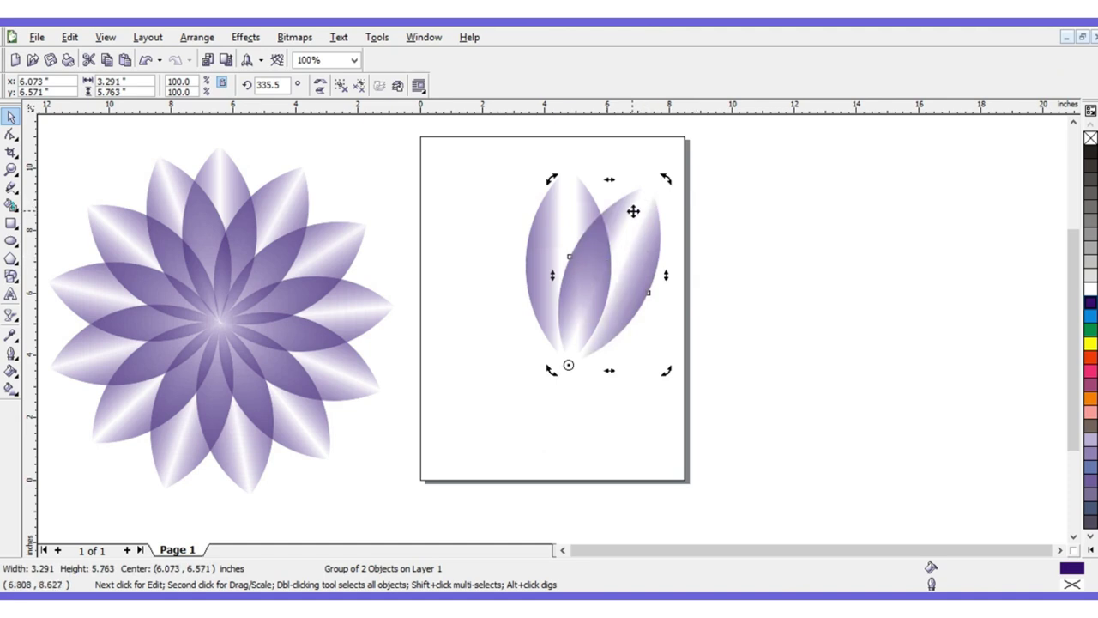
# Step: Repeat the rotated petal duplication around the shared tip until 15 petals form a full circle
pyautogui.click(70, 37)
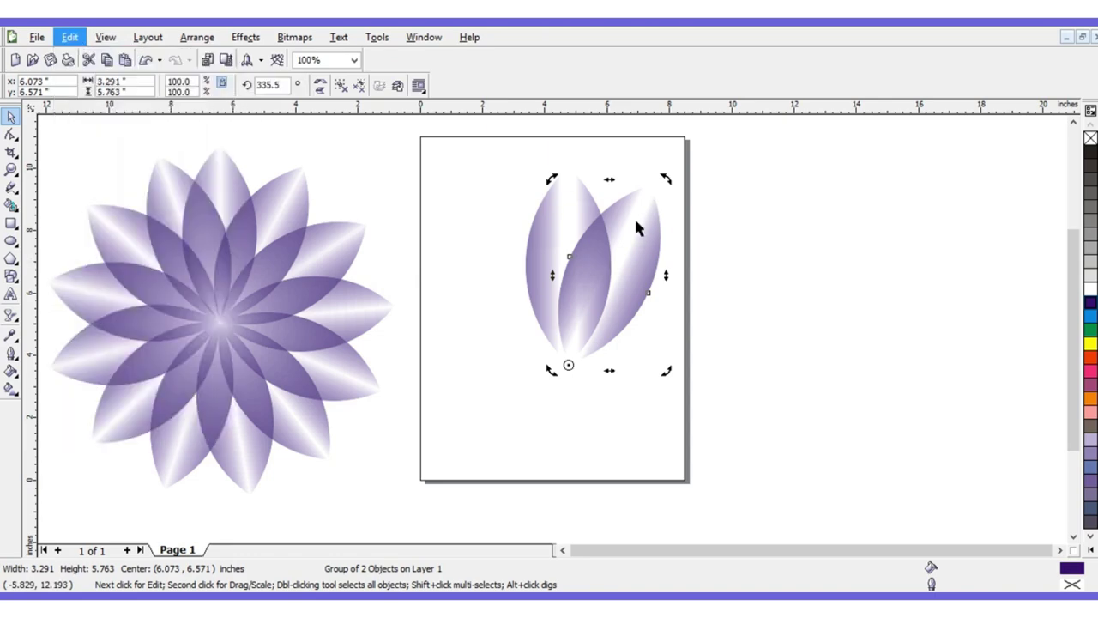
pyautogui.click(634, 217)
pyautogui.hotkey('ctrl', 'r')
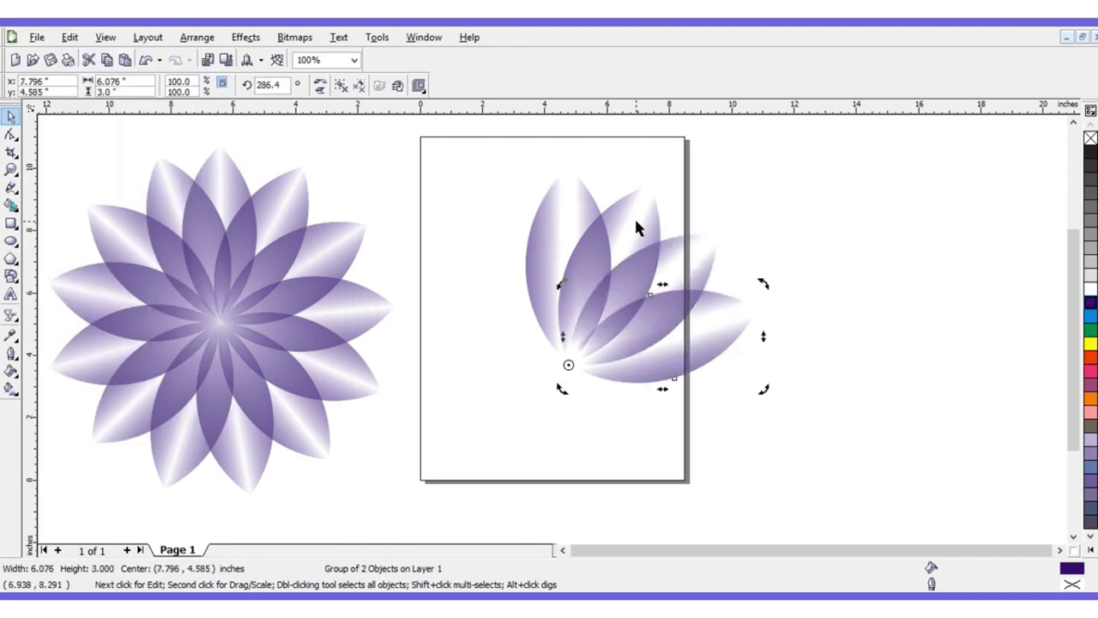
pyautogui.hotkey('ctrl', 'r')
pyautogui.hotkey('ctrl', 'r')
pyautogui.hotkey('ctrl', 'r')
pyautogui.hotkey('ctrl', 'r')
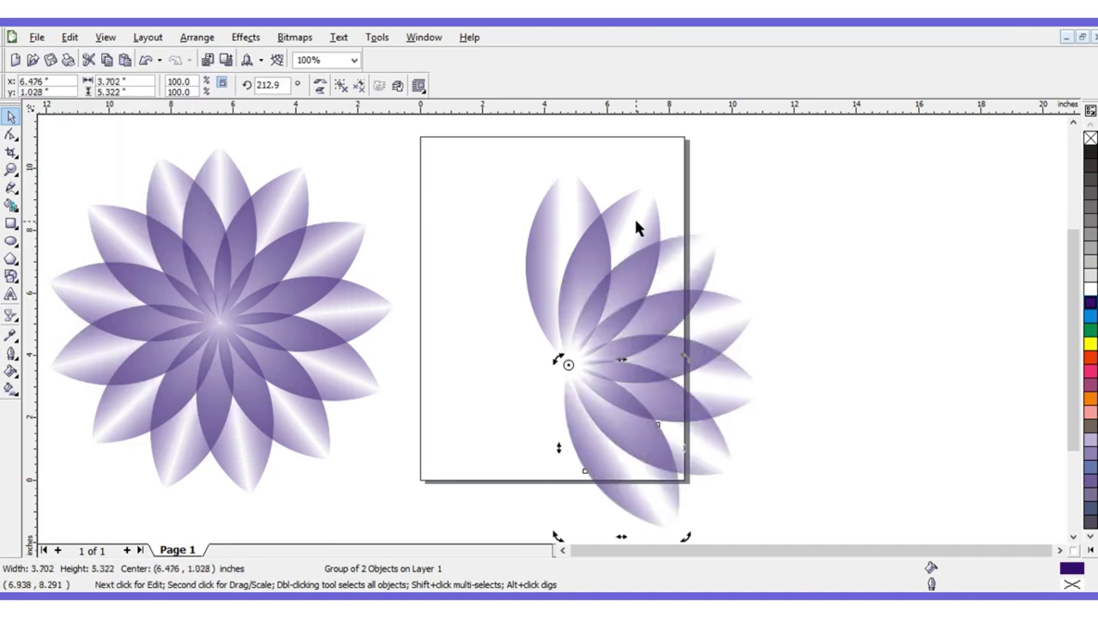
pyautogui.hotkey('ctrl', 'r')
pyautogui.hotkey('ctrl', 'r')
pyautogui.hotkey('ctrl', 'r')
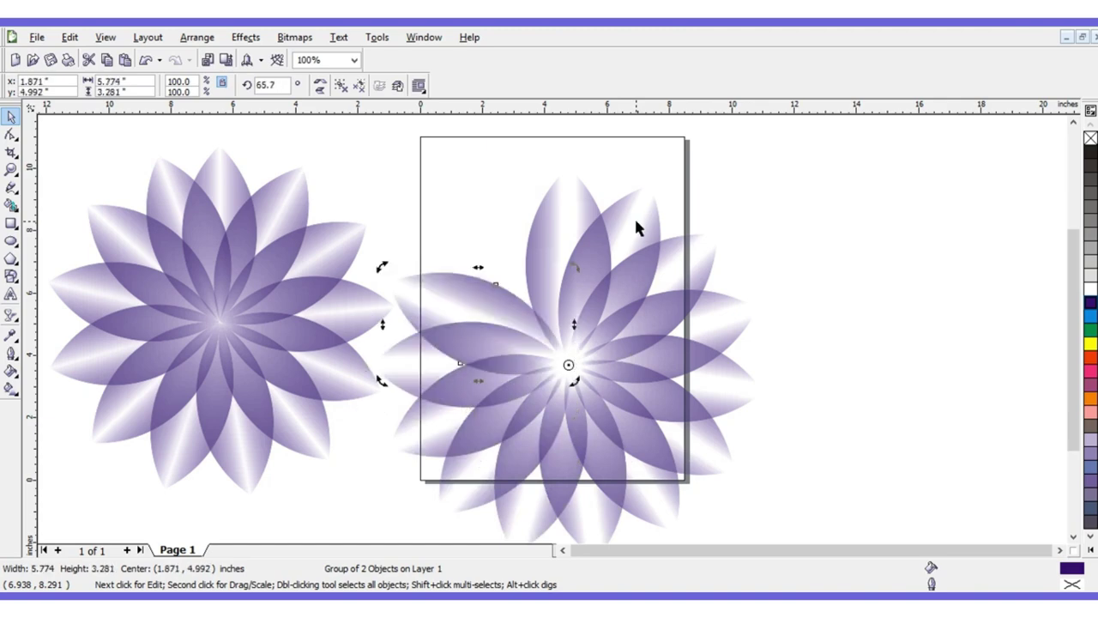
pyautogui.hotkey('ctrl', 'r')
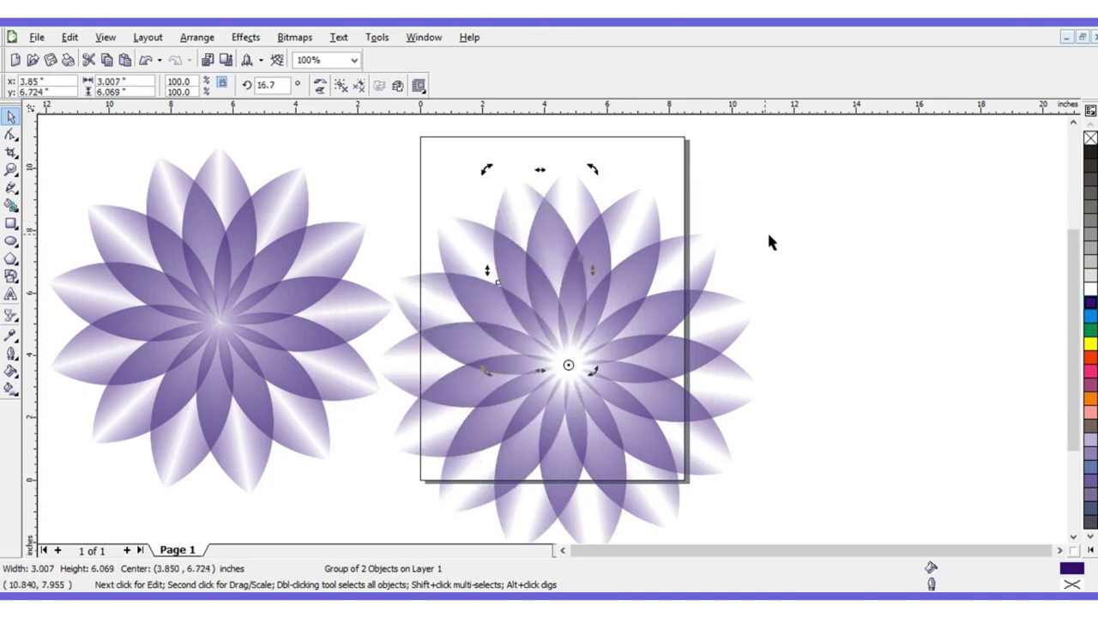
pyautogui.click(759, 232)
pyautogui.moveTo(381, 158); pyautogui.dragTo(814, 528)
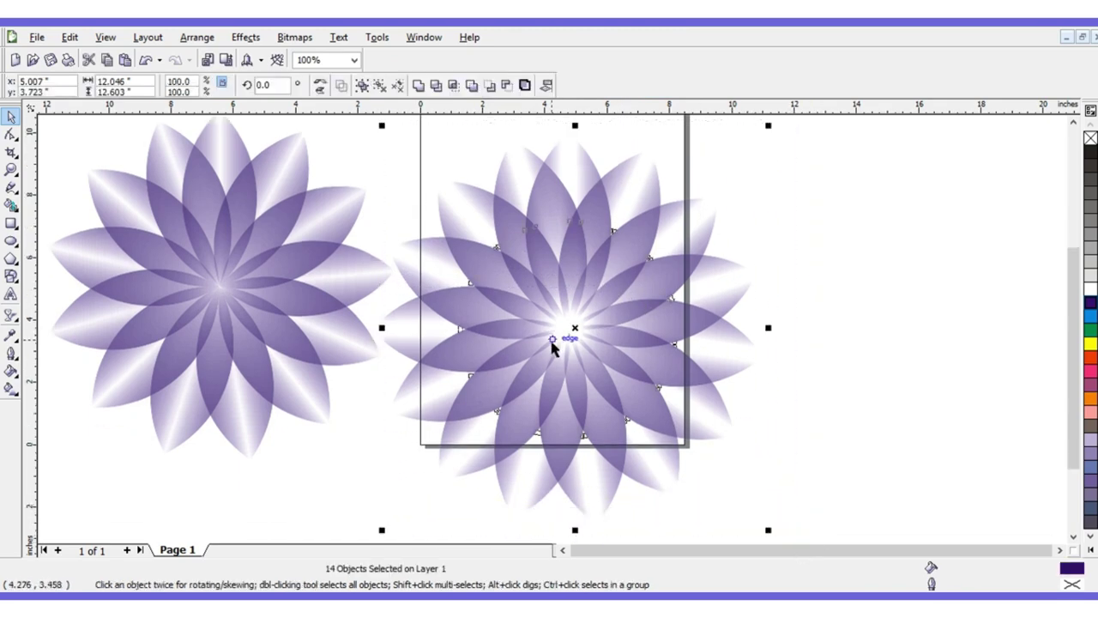
pyautogui.moveTo(584, 314); pyautogui.dragTo(658, 330)
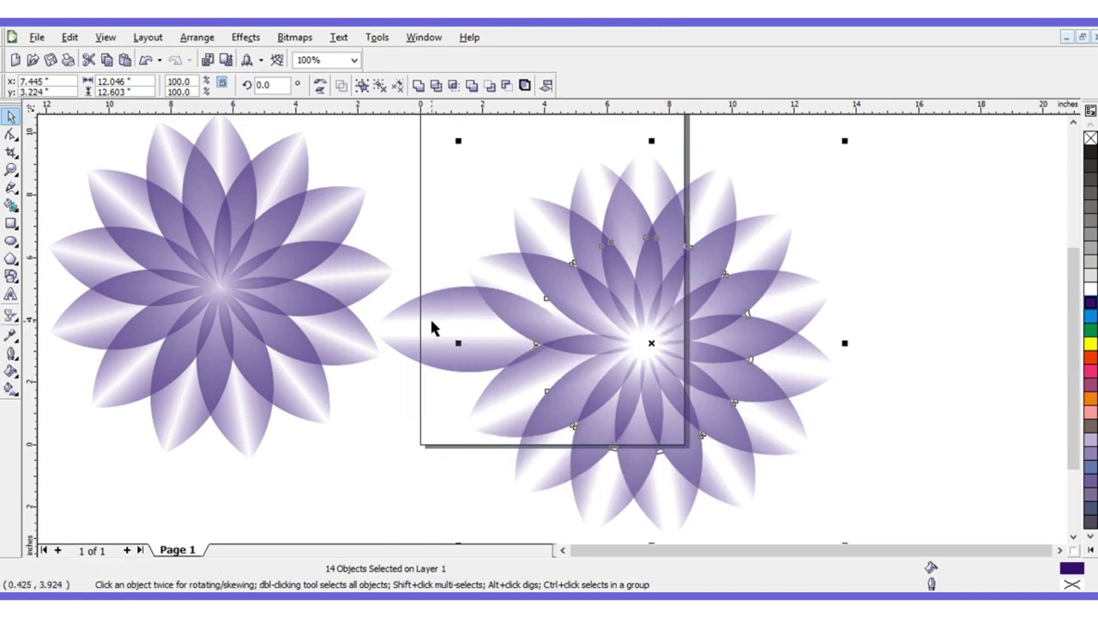
pyautogui.hotkey('ctrl', 'z')
pyautogui.press('Escape')
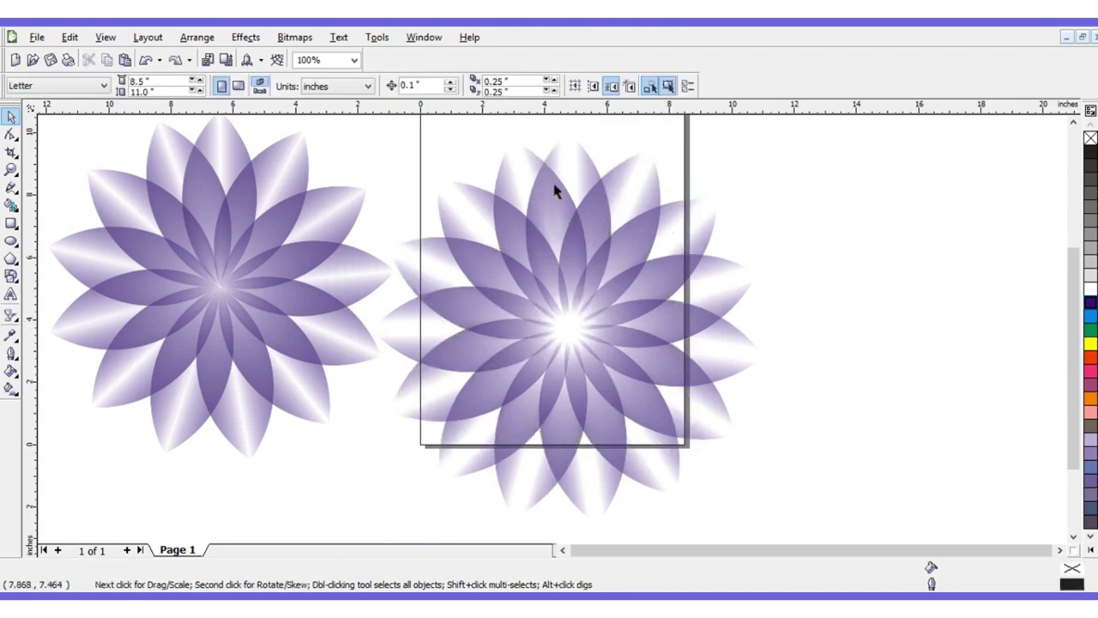
# Step: Select all 15 petals of the new flower and group them
pyautogui.moveTo(343, 120); pyautogui.dragTo(802, 523)
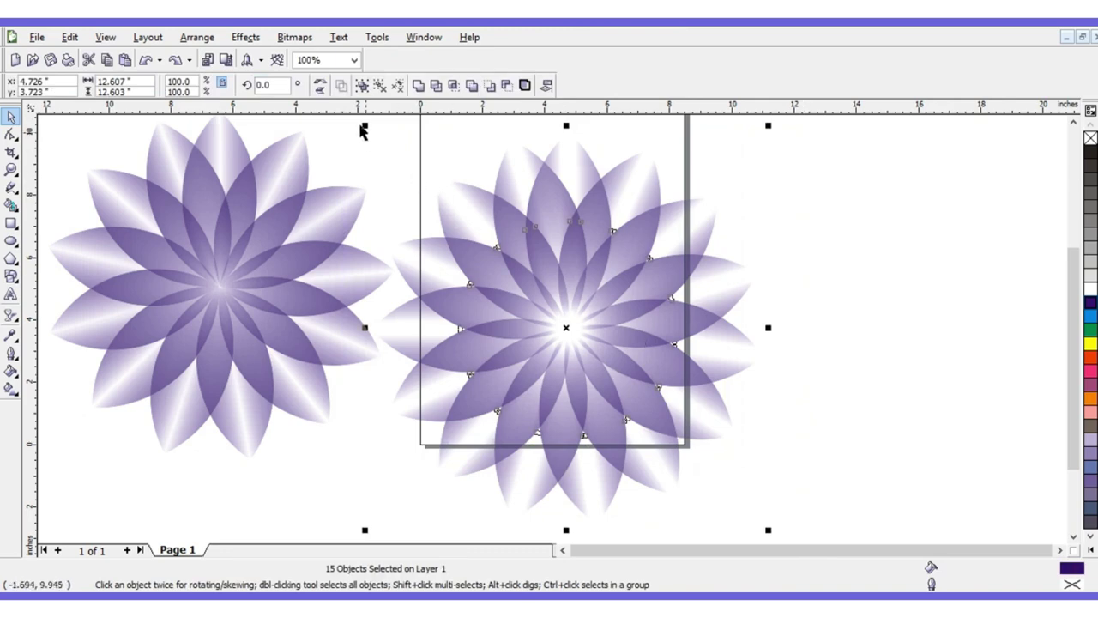
pyautogui.click(204, 38)
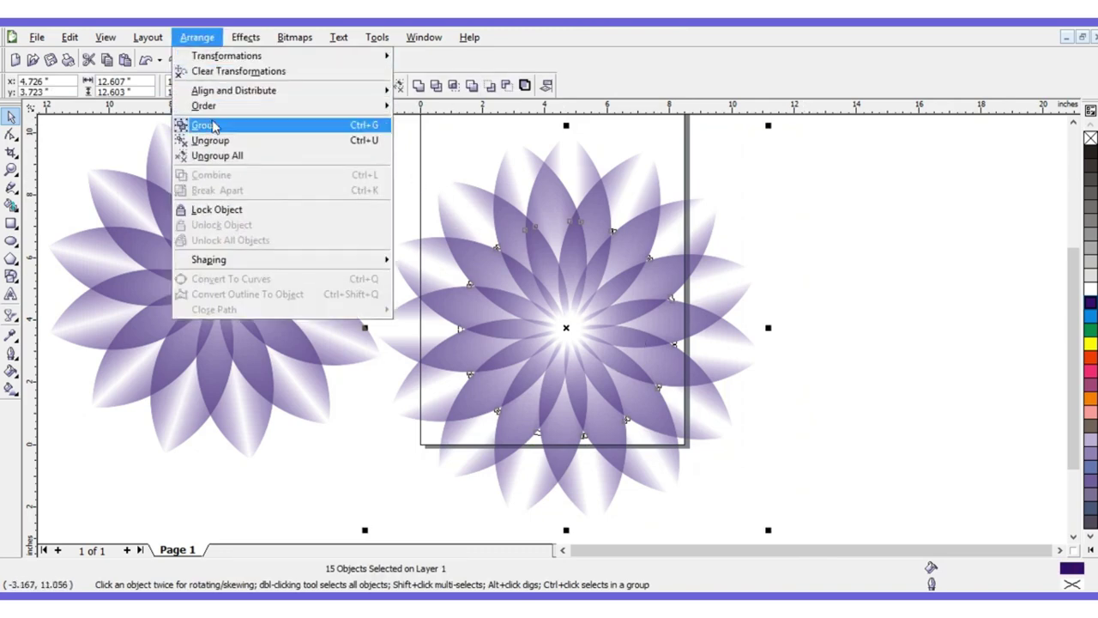
pyautogui.click(206, 125)
# Step: Scale the grouped flower proportionally to about 73.5% and move it onto the page, centered at about 5.1, 5.0 inches
pyautogui.moveTo(558, 277); pyautogui.dragTo(632, 281)
pyautogui.press('Escape')
pyautogui.moveTo(440, 131); pyautogui.dragTo(493, 183)
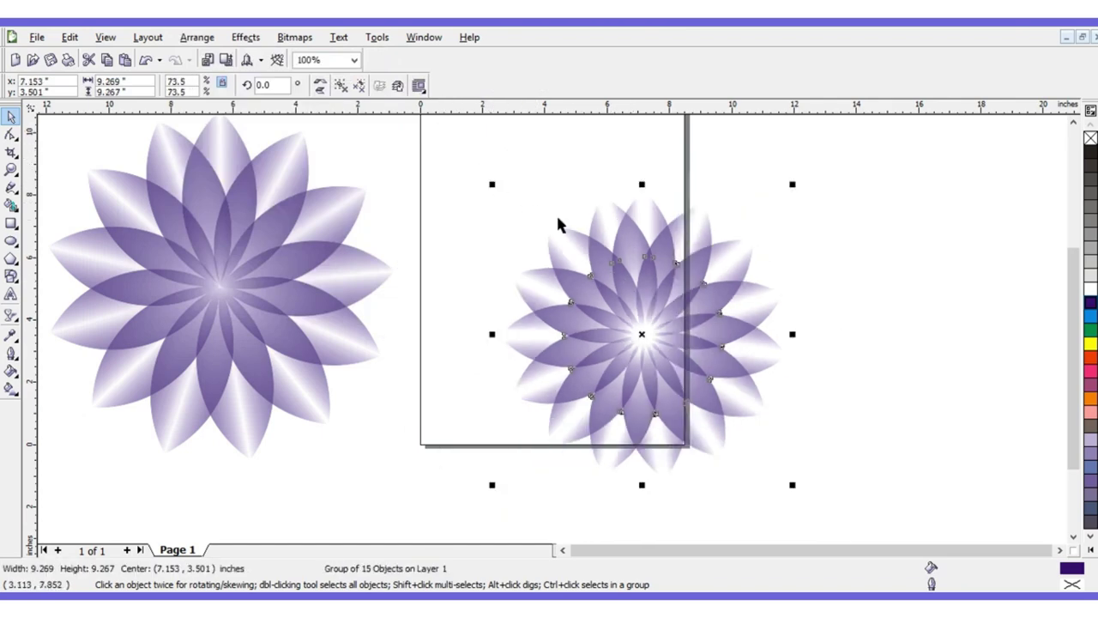
pyautogui.moveTo(620, 269); pyautogui.dragTo(558, 223)
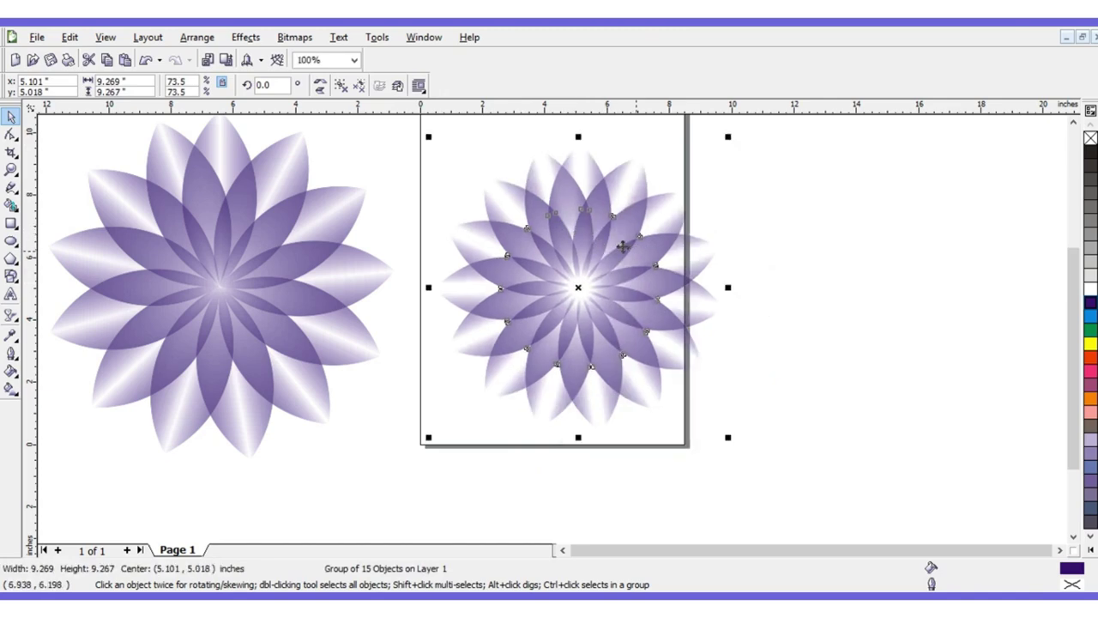